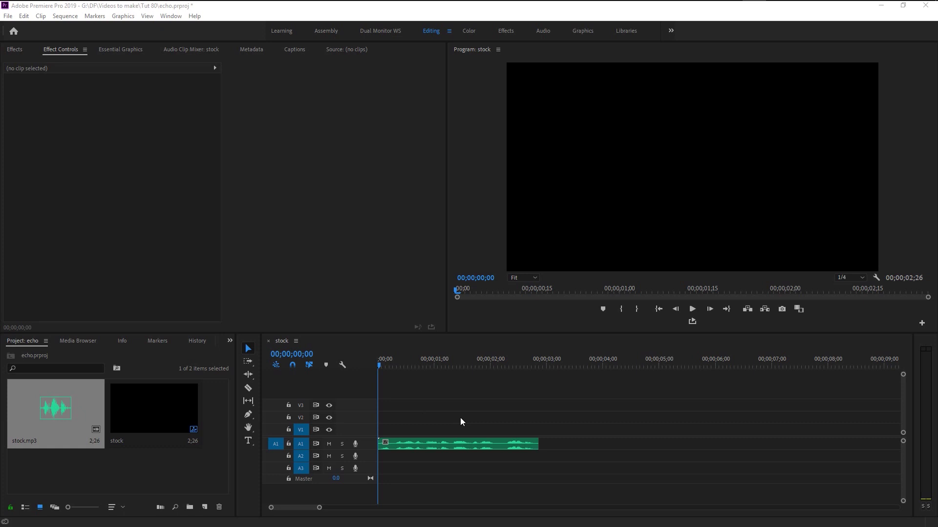
Preview the stock.mp3 audio, then replay its ending from about 02;08
{"action": "left_click", "coordinate": [502, 476]}
{"action": "key", "text": "space"}
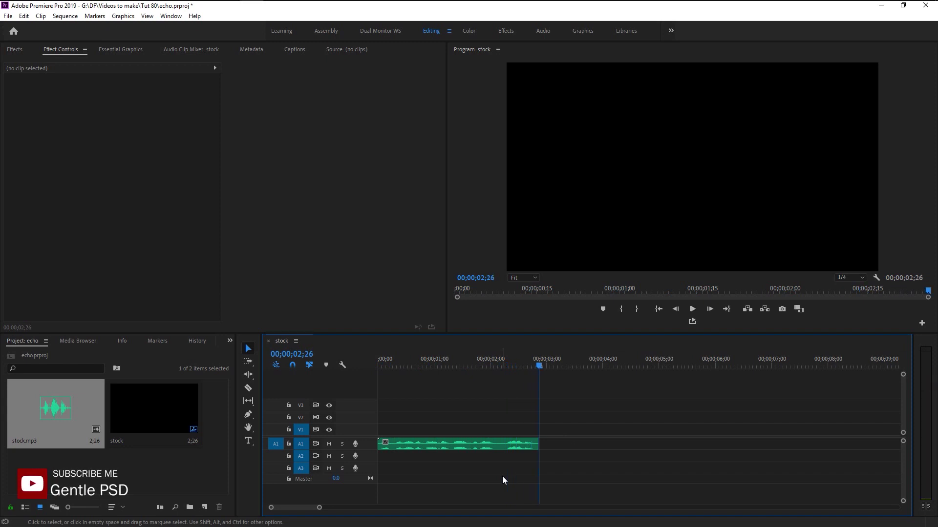
{"action": "left_click", "coordinate": [498, 360]}
{"action": "key", "text": "space"}
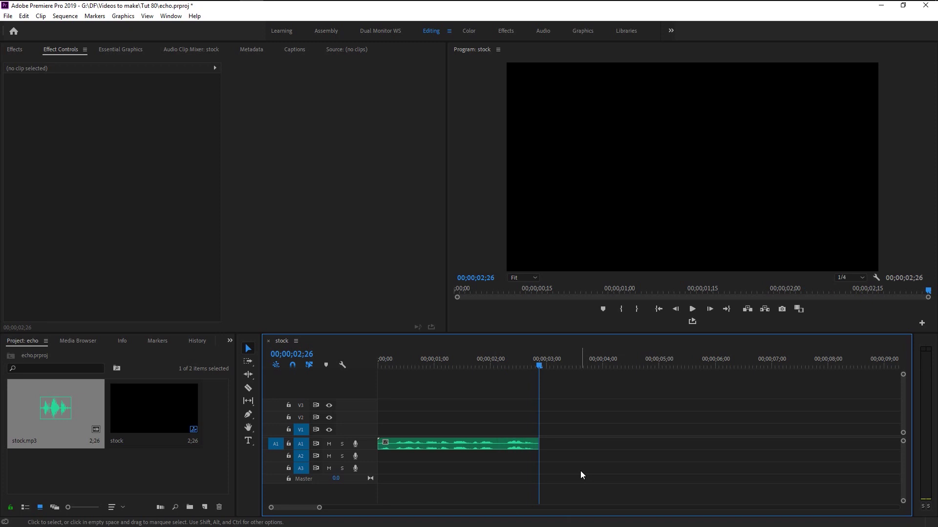
Razor the A1 clip near 02;05 and select the short tail piece
{"action": "left_click", "coordinate": [247, 388]}
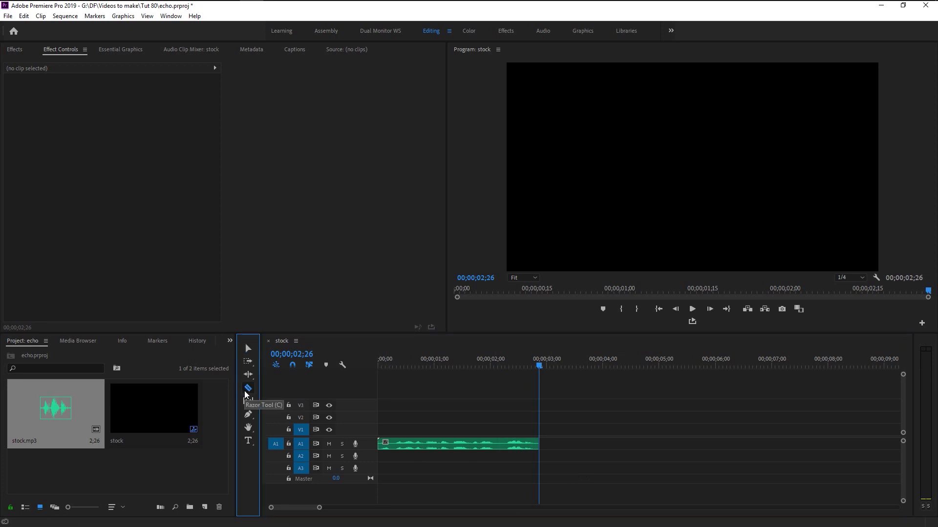
{"action": "left_click", "coordinate": [499, 444]}
{"action": "key", "text": "v"}
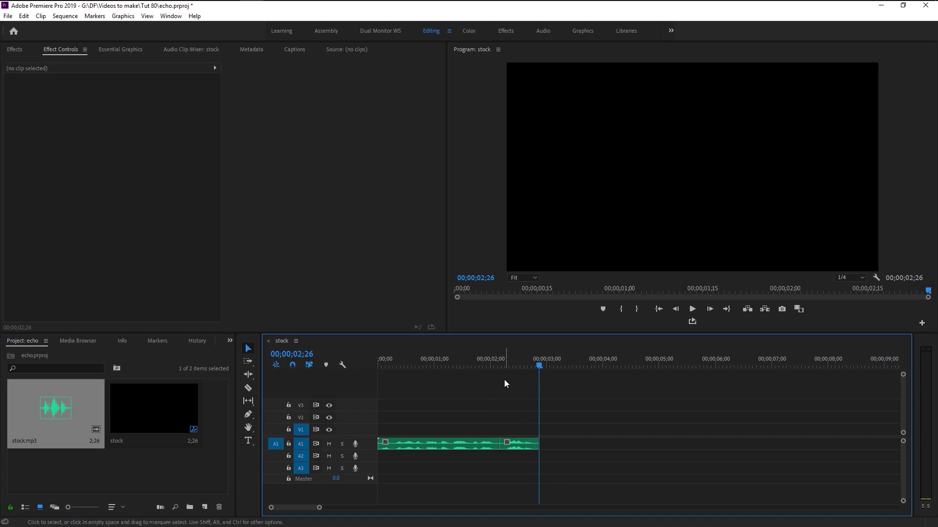
{"action": "left_click", "coordinate": [511, 442]}
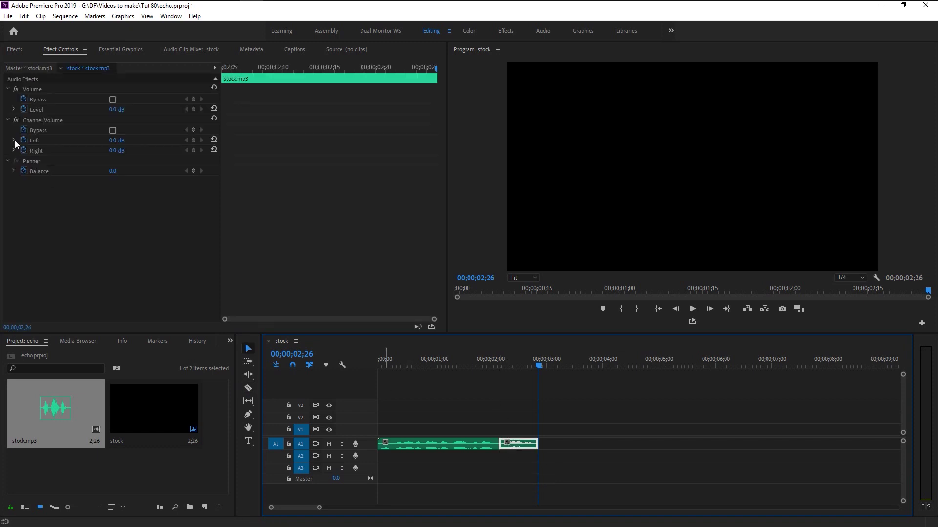
Search Effects for 'delay', drop Delay on the tail clip, and select it in Effect Controls
{"action": "left_click", "coordinate": [16, 50]}
{"action": "left_click", "coordinate": [35, 61]}
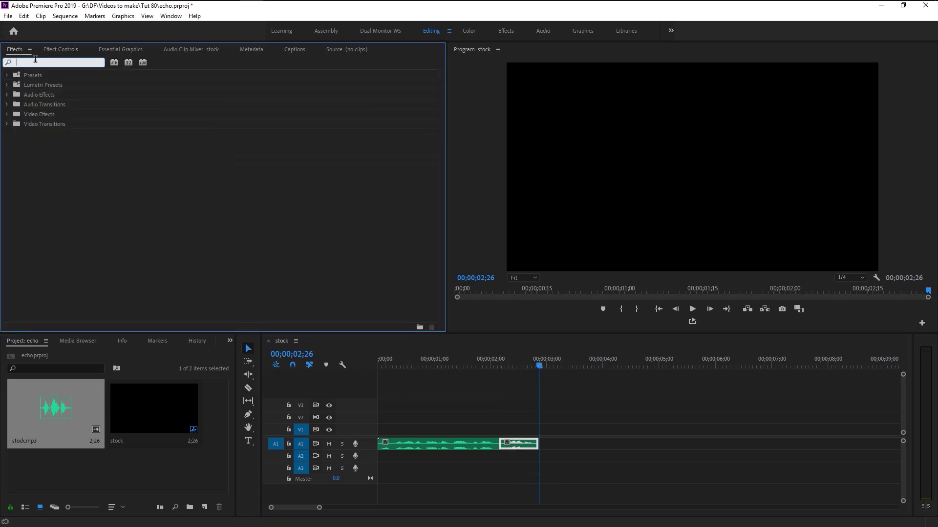
{"action": "type", "text": "delay"}
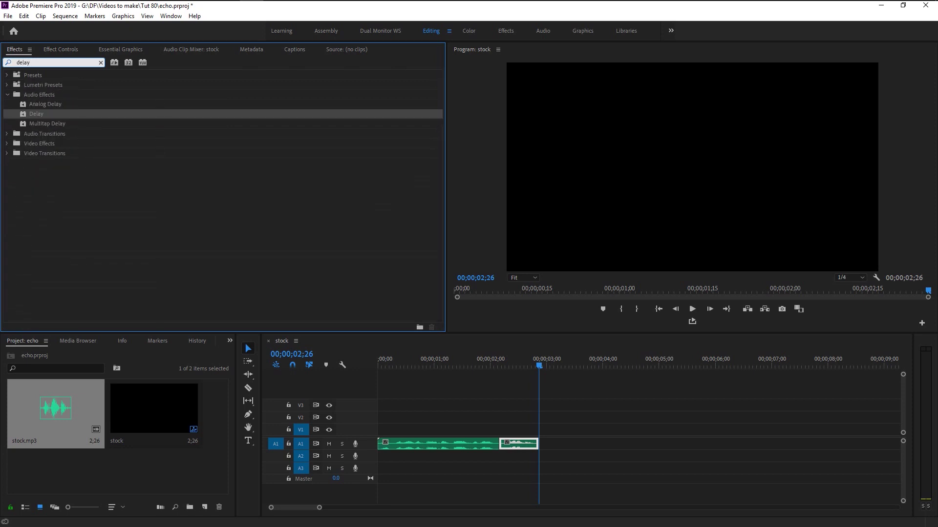
{"action": "left_click_drag", "start_coordinate": [31, 115], "coordinate": [511, 443]}
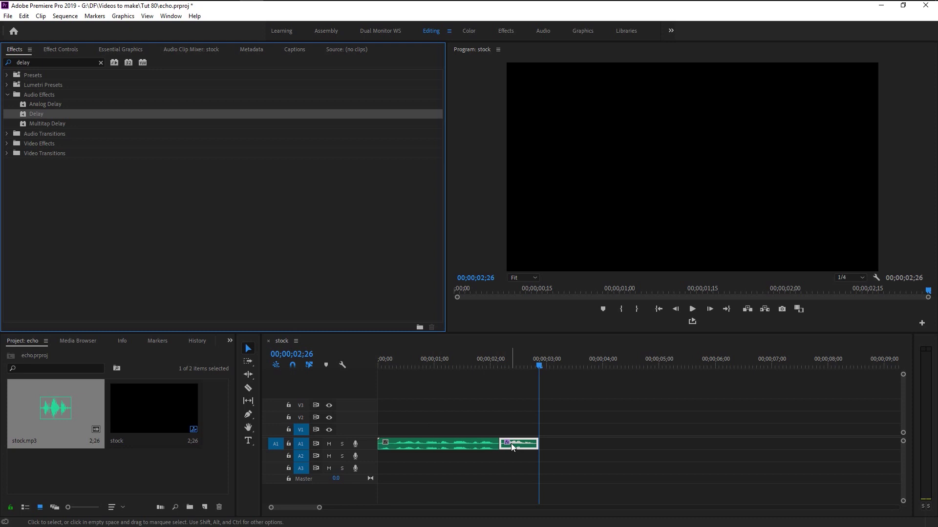
{"action": "left_click", "coordinate": [63, 50]}
{"action": "left_click", "coordinate": [30, 160]}
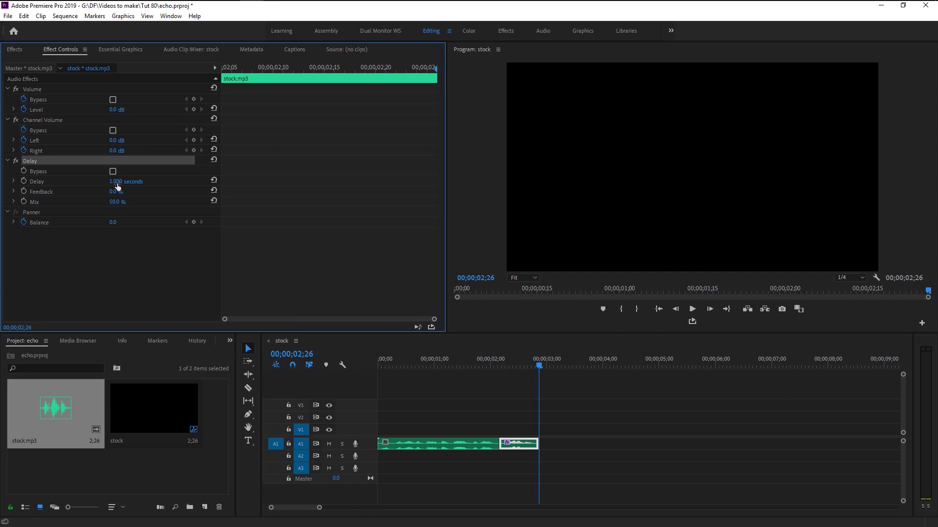
Set the tail clip's Delay time to 0.500 seconds
{"action": "left_click", "coordinate": [130, 179]}
{"action": "type", "text": "0.5"}
{"action": "key", "text": "Return"}
Play from about 02;00, then mark and play just the tail clip to hear the echo
{"action": "left_click", "coordinate": [497, 359]}
{"action": "key", "text": "space"}
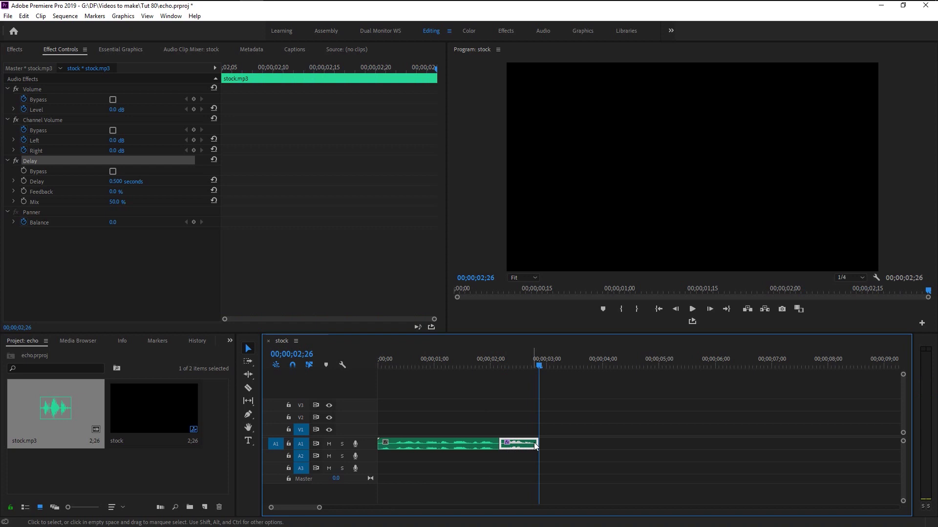
{"action": "key", "text": "slash"}
{"action": "key", "text": "space"}
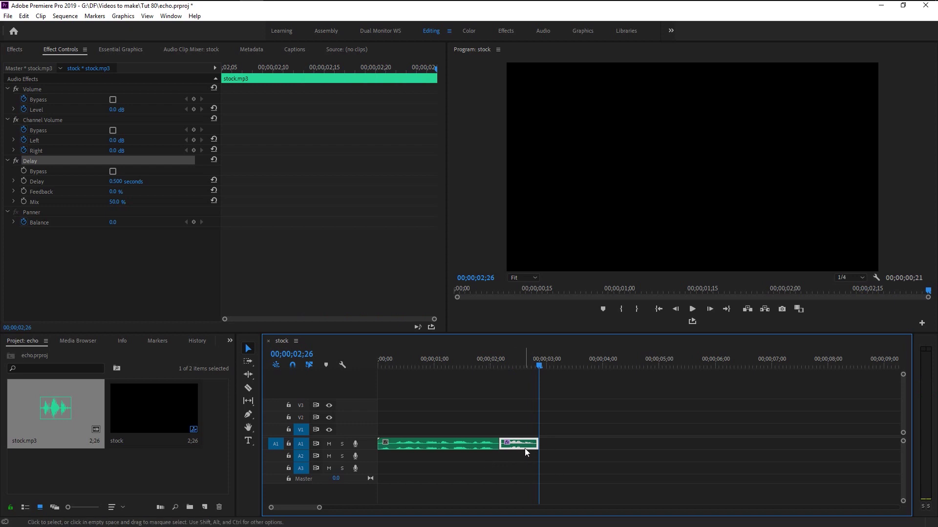
Place a copy of the main stock.mp3 piece after the tail and delete the tail's Delay effect
{"action": "left_click", "coordinate": [471, 446]}
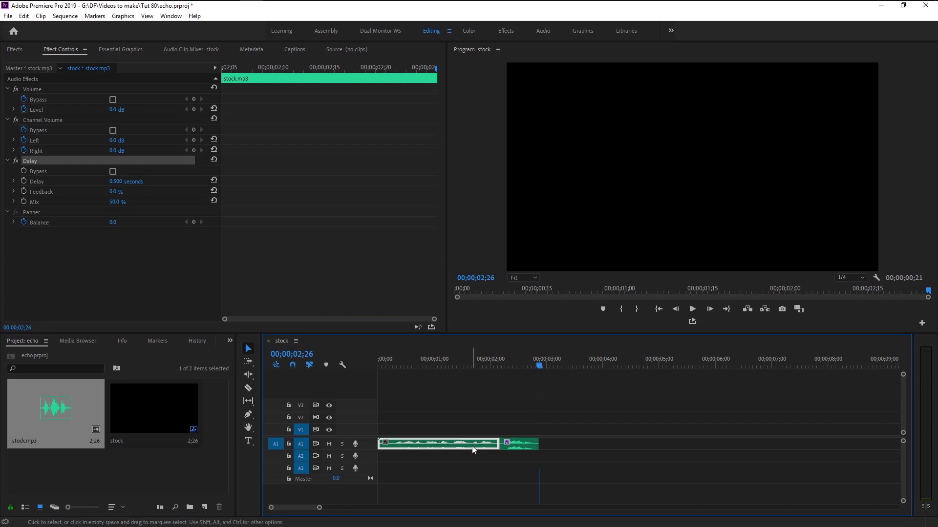
{"action": "left_click_drag", "start_coordinate": [461, 444], "coordinate": [585, 445]}
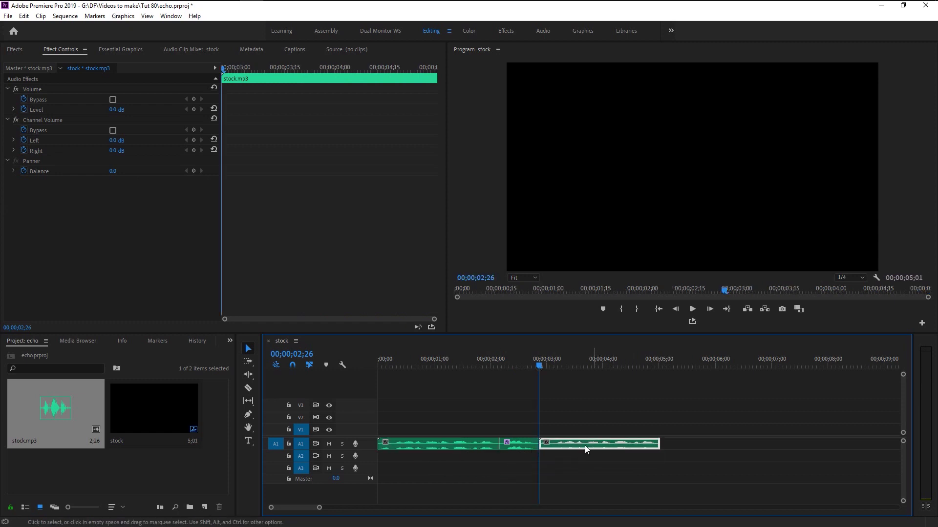
{"action": "left_click", "coordinate": [519, 447]}
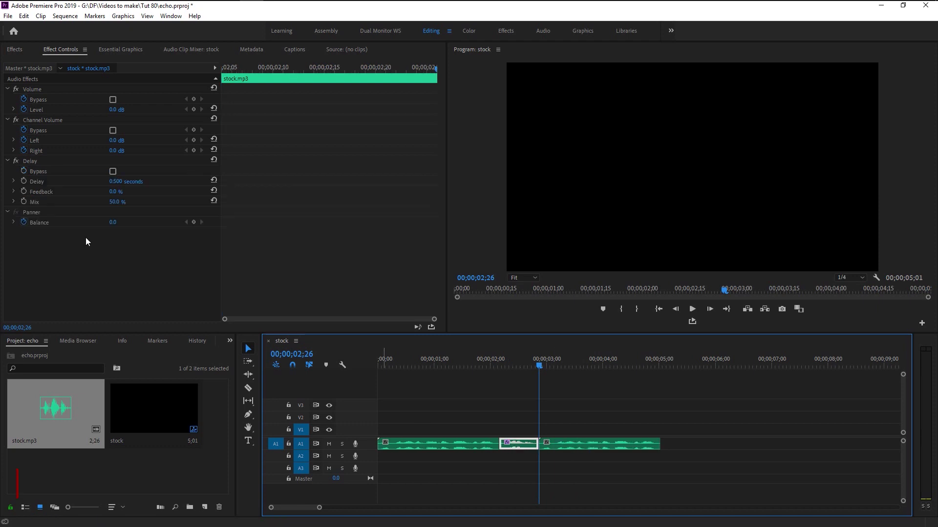
{"action": "left_click", "coordinate": [33, 164]}
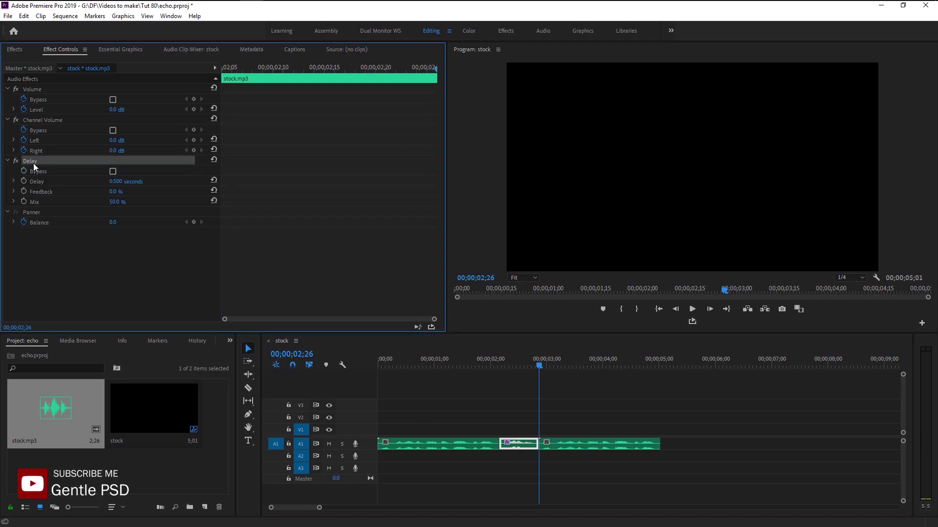
{"action": "key", "text": "Delete"}
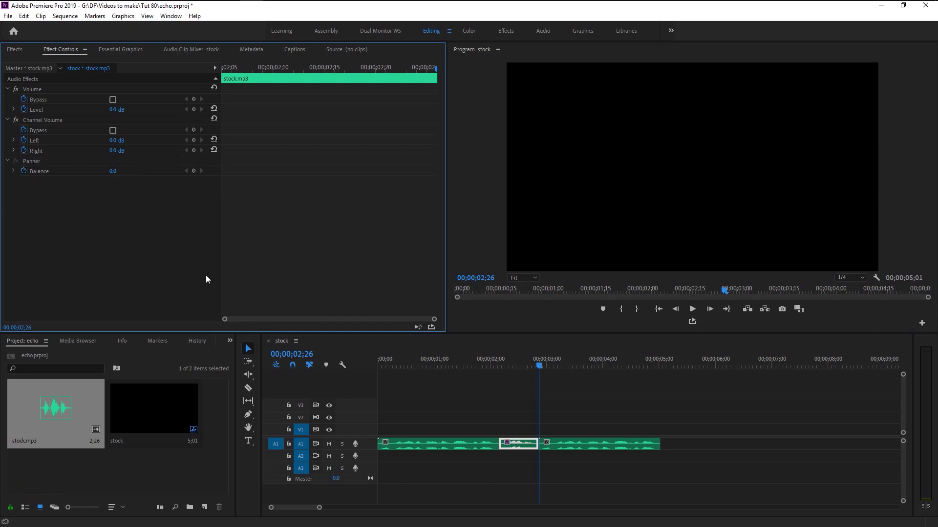
{"action": "left_click", "coordinate": [565, 445]}
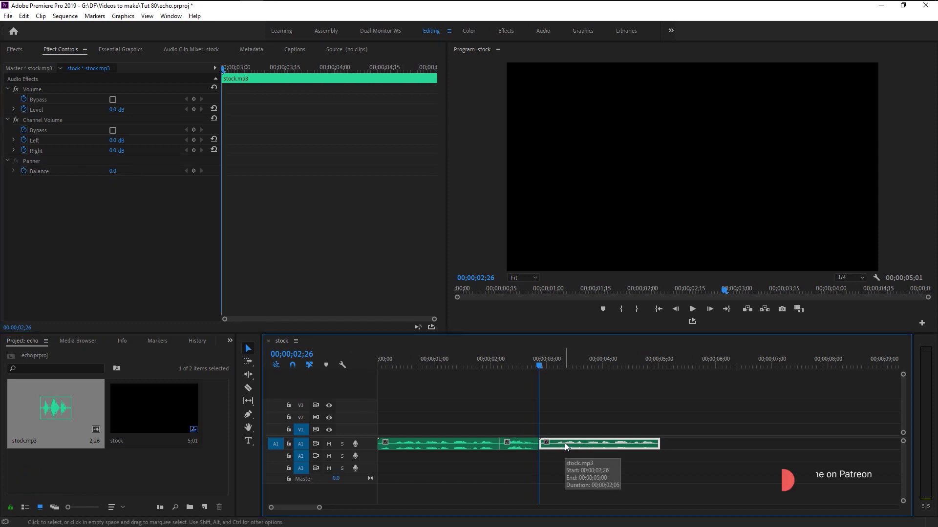
Adjust the last clip's audio gain by -250 dB and play back to confirm it is silent
{"action": "right_click", "coordinate": [593, 447]}
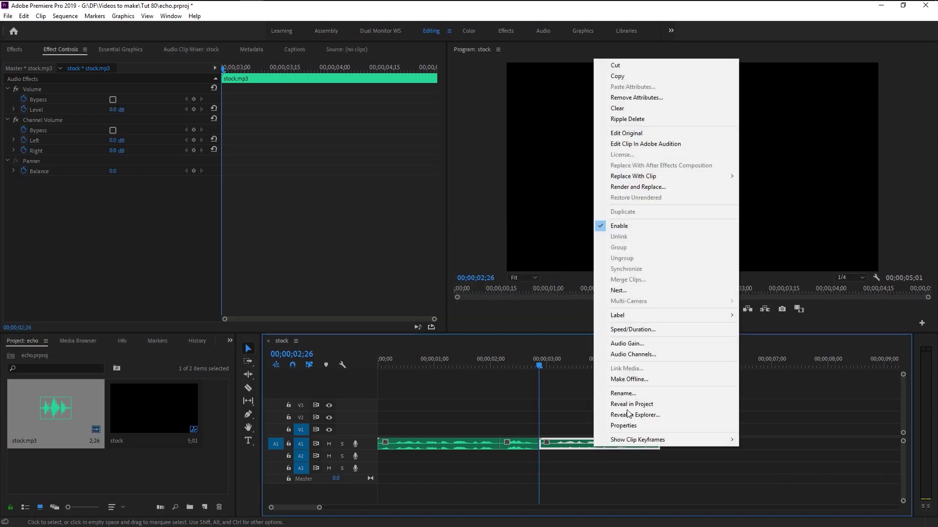
{"action": "left_click", "coordinate": [663, 343]}
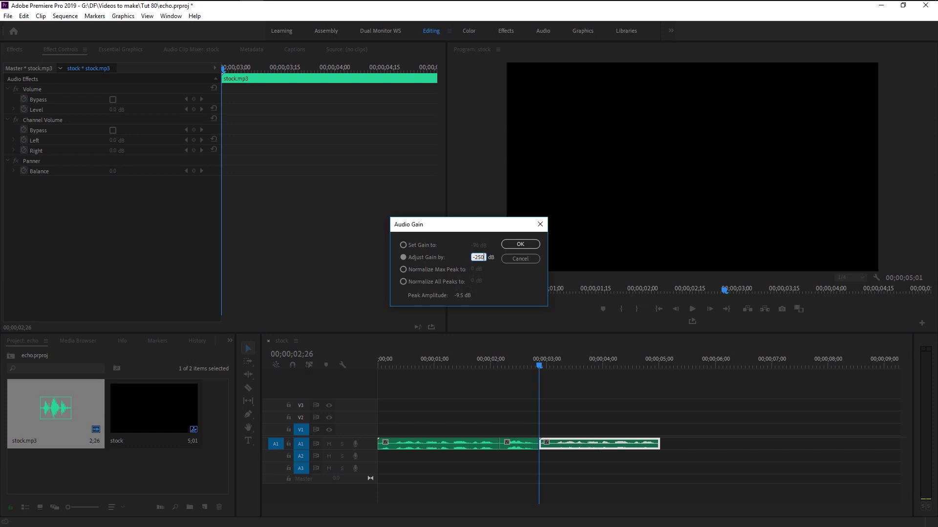
{"action": "type", "text": "-250"}
{"action": "key", "text": "Return"}
{"action": "key", "text": "space"}
{"action": "key", "text": "space"}
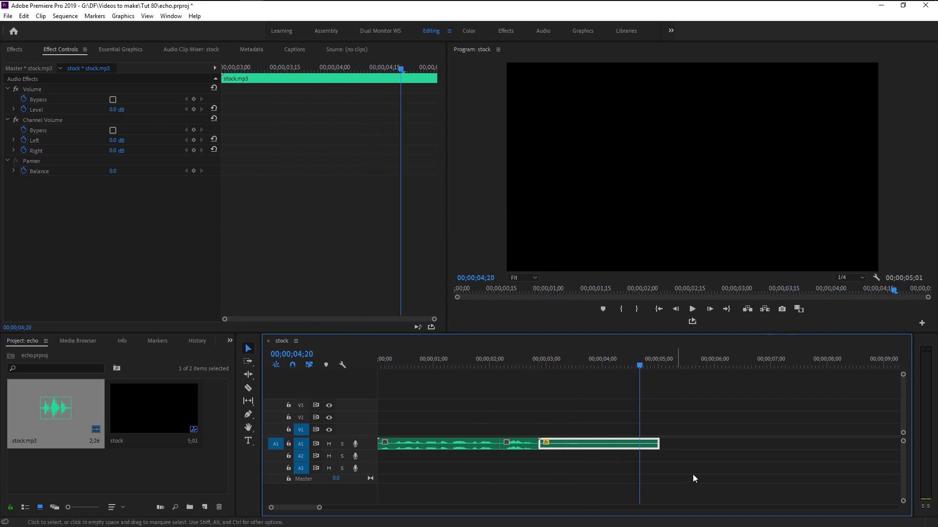
Nest the three A1 clips into one sequence named 'audio echo'
{"action": "left_click_drag", "start_coordinate": [693, 474], "coordinate": [473, 448]}
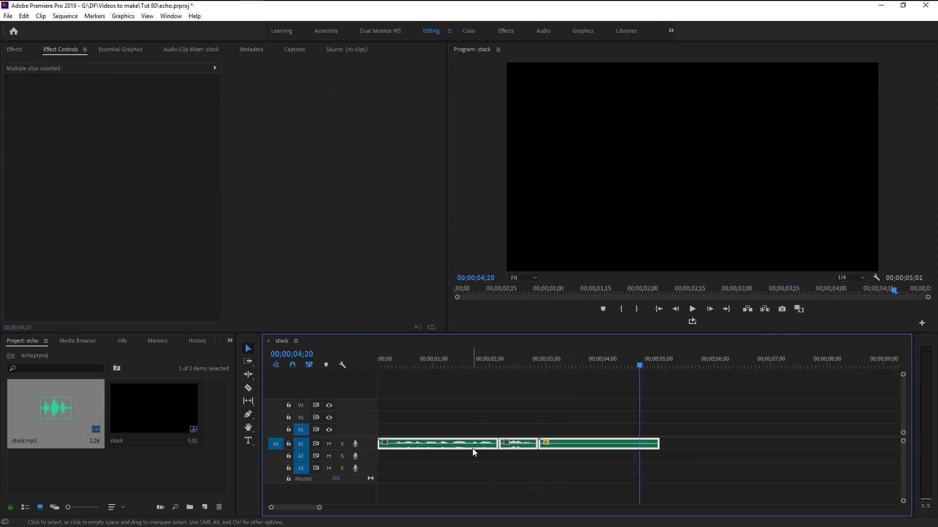
{"action": "right_click", "coordinate": [472, 448]}
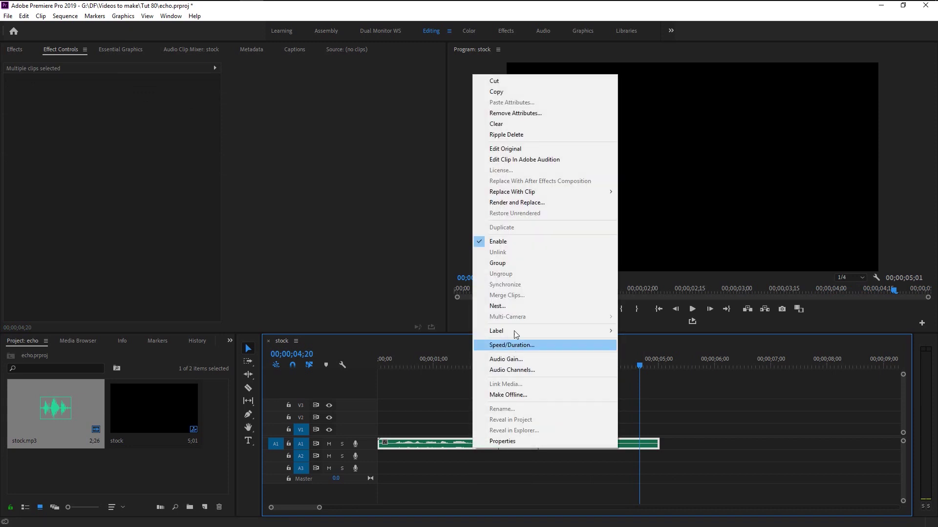
{"action": "left_click", "coordinate": [513, 309]}
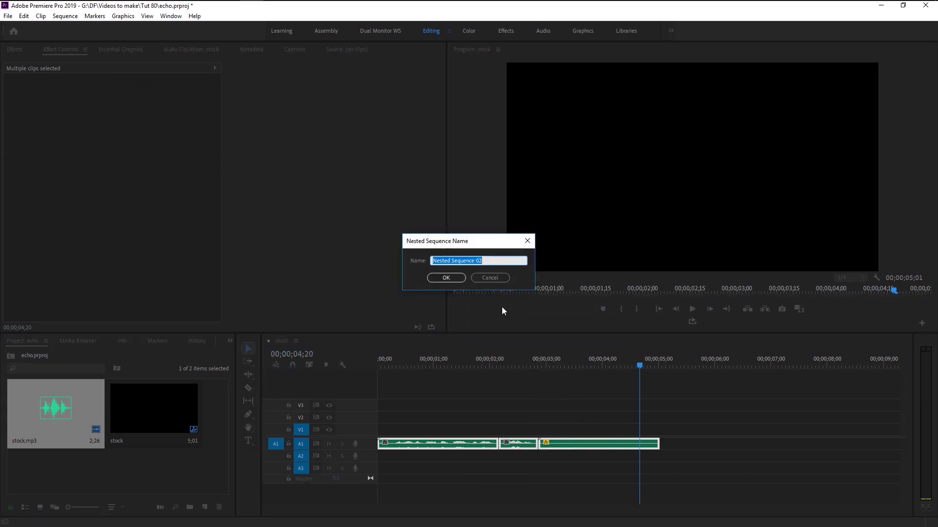
{"action": "type", "text": "audio echo"}
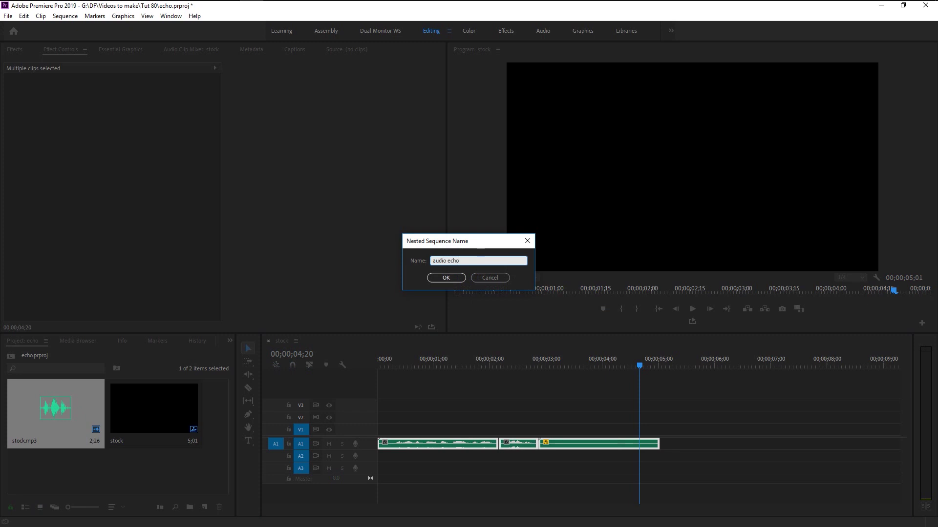
{"action": "key", "text": "Return"}
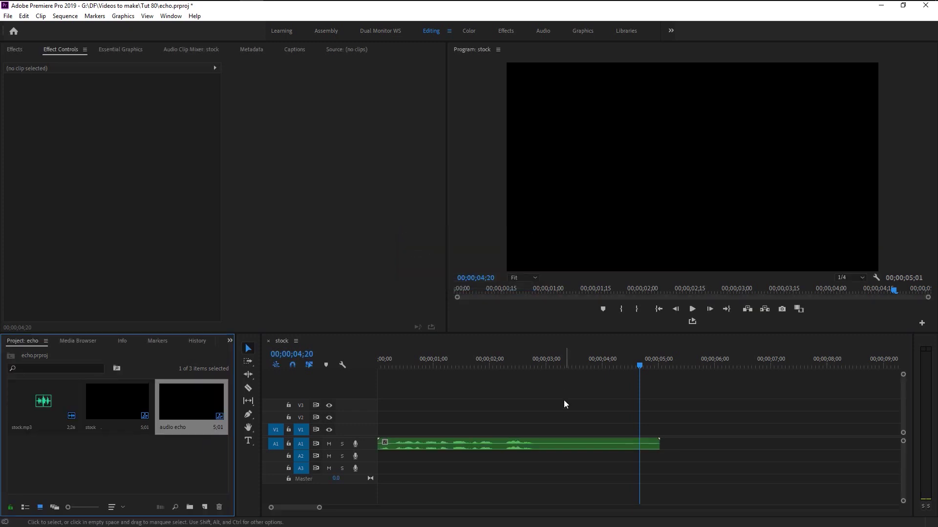
Split the nested audio echo clip at 00;00;02;05 and select its right half
{"action": "left_click", "coordinate": [498, 366]}
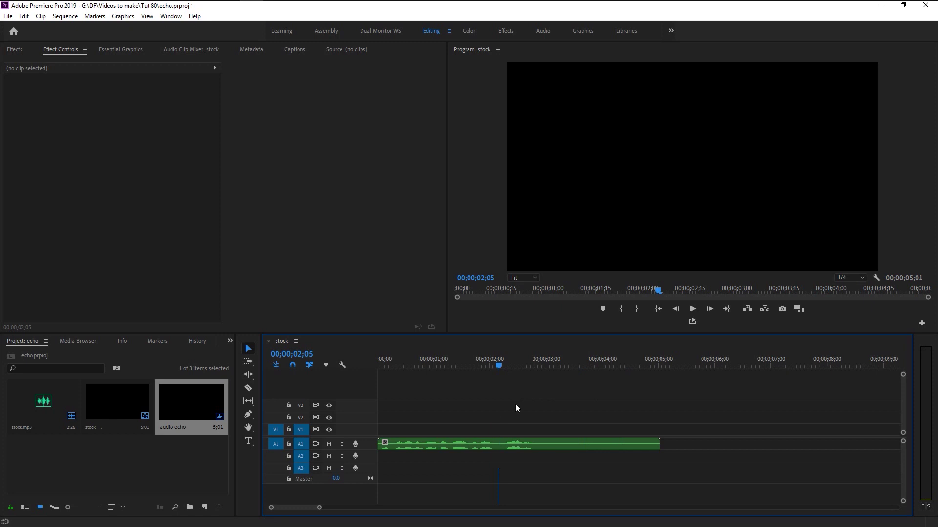
{"action": "left_click", "coordinate": [526, 444]}
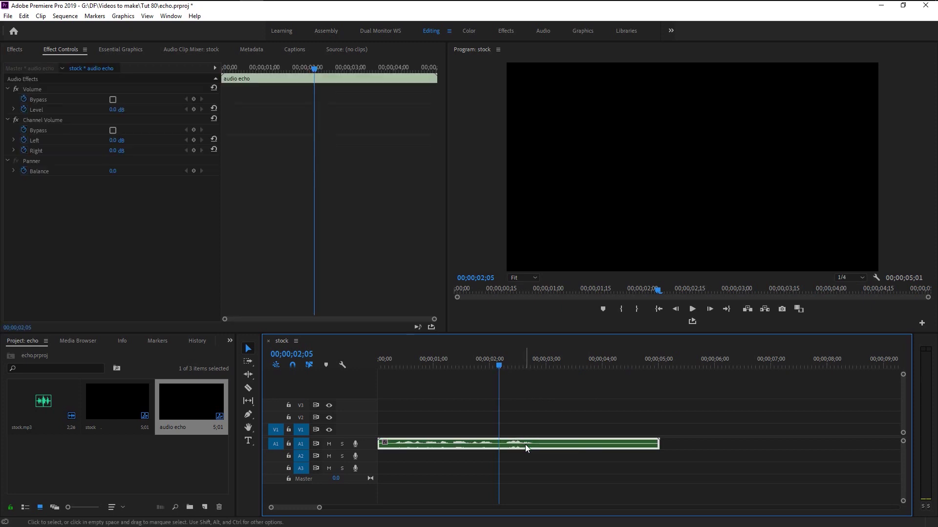
{"action": "left_click", "coordinate": [248, 388]}
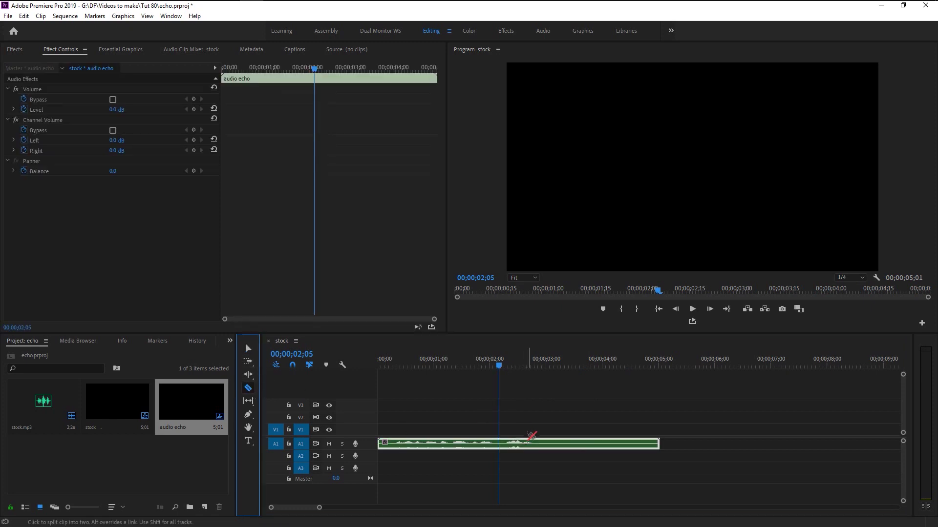
{"action": "left_click", "coordinate": [503, 444]}
{"action": "key", "text": "v"}
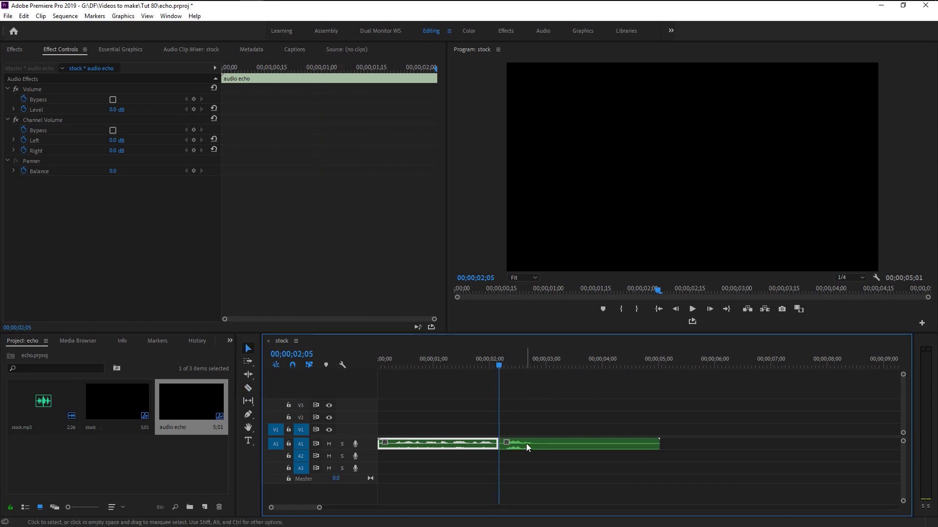
{"action": "left_click", "coordinate": [525, 444]}
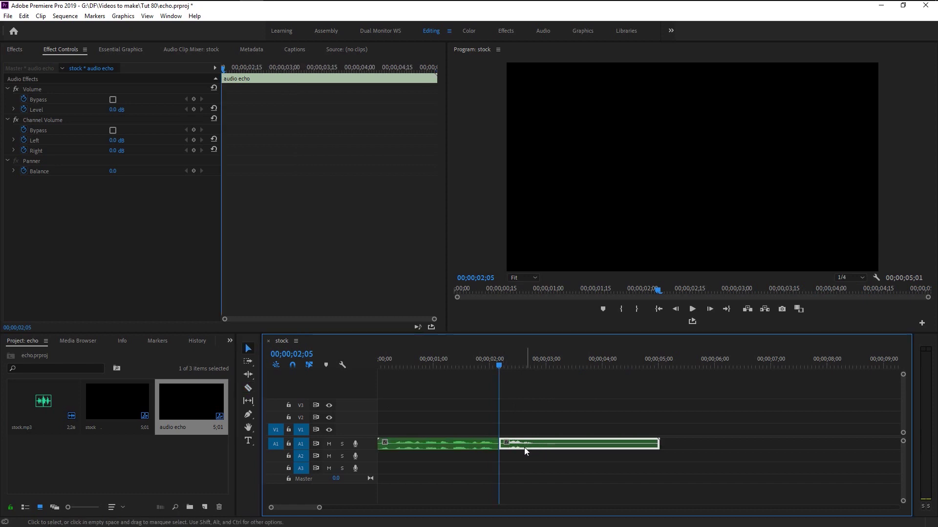
Apply the Delay effect to the right half and show its effect settings
{"action": "left_click", "coordinate": [21, 53]}
{"action": "left_click_drag", "start_coordinate": [42, 118], "coordinate": [528, 443]}
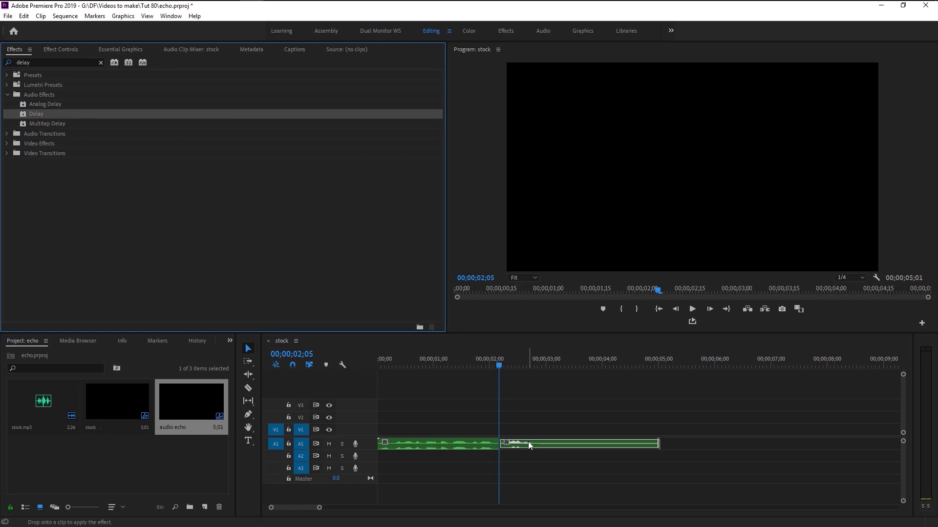
{"action": "left_click", "coordinate": [60, 51]}
Set the audio echo clip's Delay time to 0.500 seconds
{"action": "left_click", "coordinate": [115, 180]}
{"action": "key", "text": "BackSpace"}
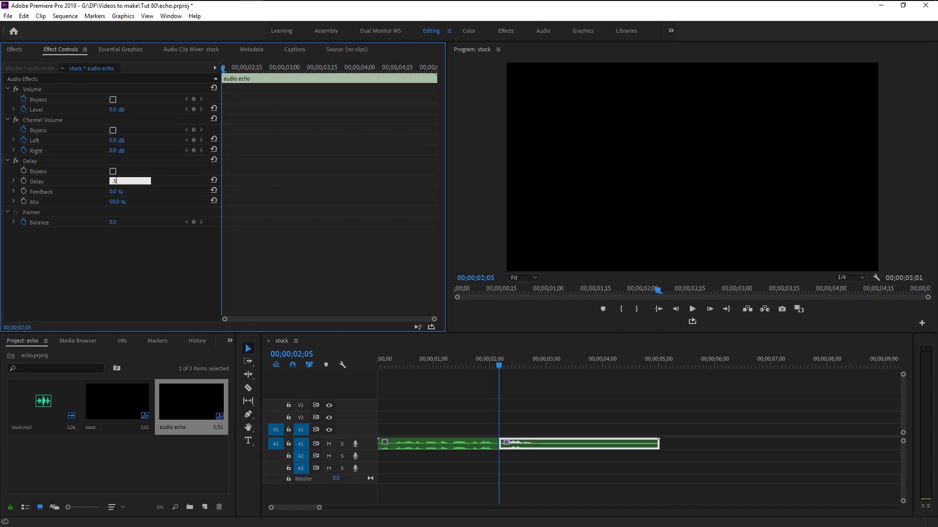
{"action": "type", "text": ".5"}
{"action": "key", "text": "Return"}
Play the sequence and the clip to hear the echo, then scrub Feedback up to 60%
{"action": "left_click", "coordinate": [333, 393]}
{"action": "key", "text": "Home"}
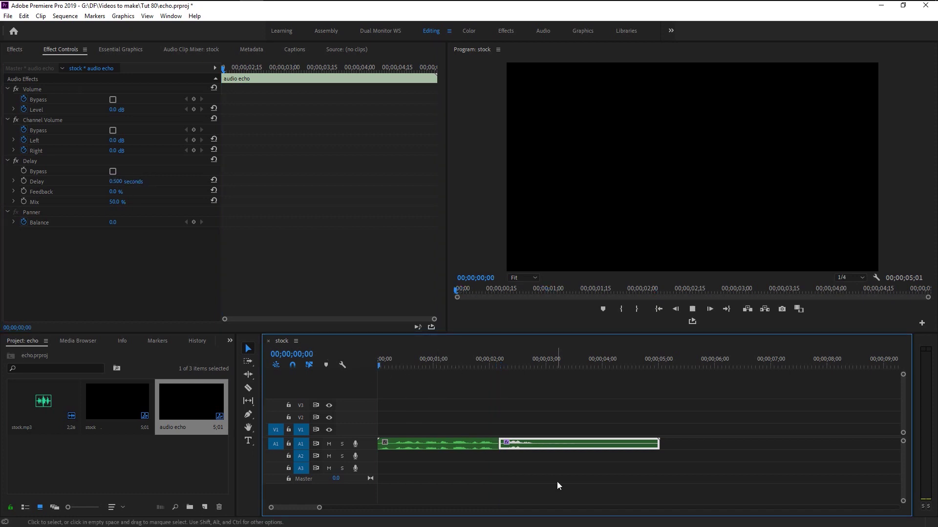
{"action": "key", "text": "space"}
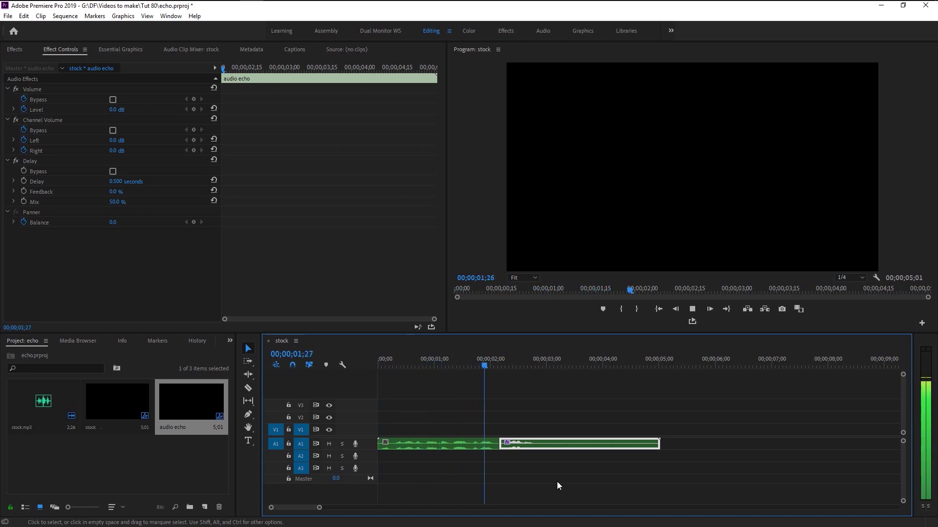
{"action": "key", "text": "space"}
{"action": "left_click", "coordinate": [500, 357]}
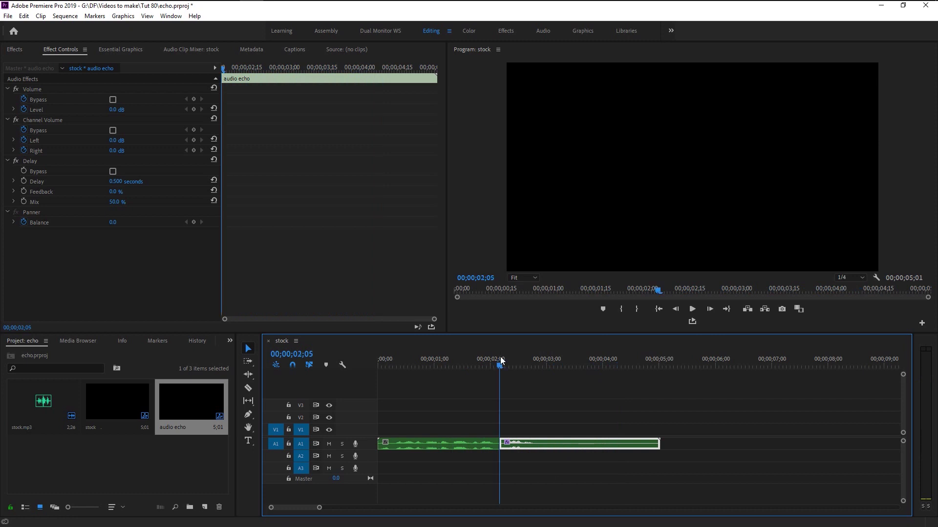
{"action": "key", "text": "space"}
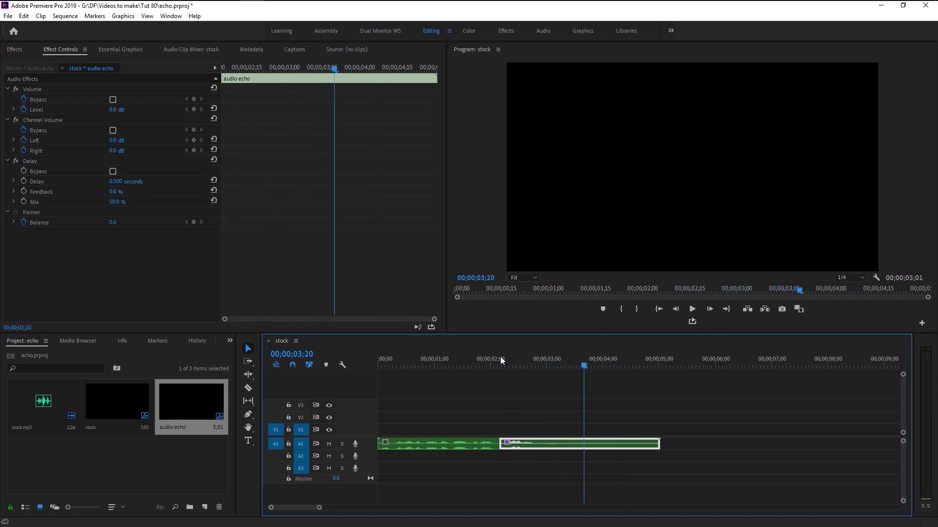
{"action": "left_click", "coordinate": [115, 195]}
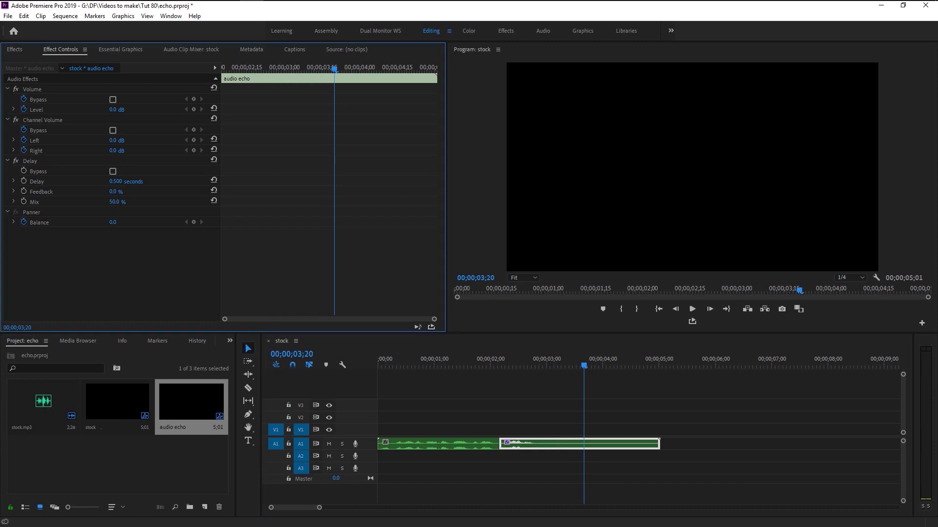
{"action": "left_click_drag", "start_coordinate": [116, 191], "coordinate": [134, 192]}
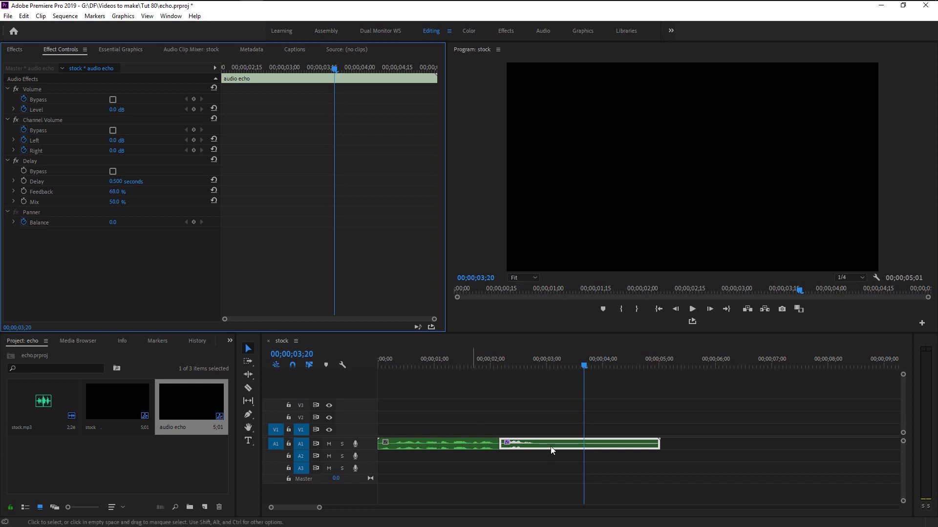
Listen from the sequence start, then lower the Delay Feedback to 20%
{"action": "left_click", "coordinate": [403, 356]}
{"action": "key", "text": "Home"}
{"action": "key", "text": "space"}
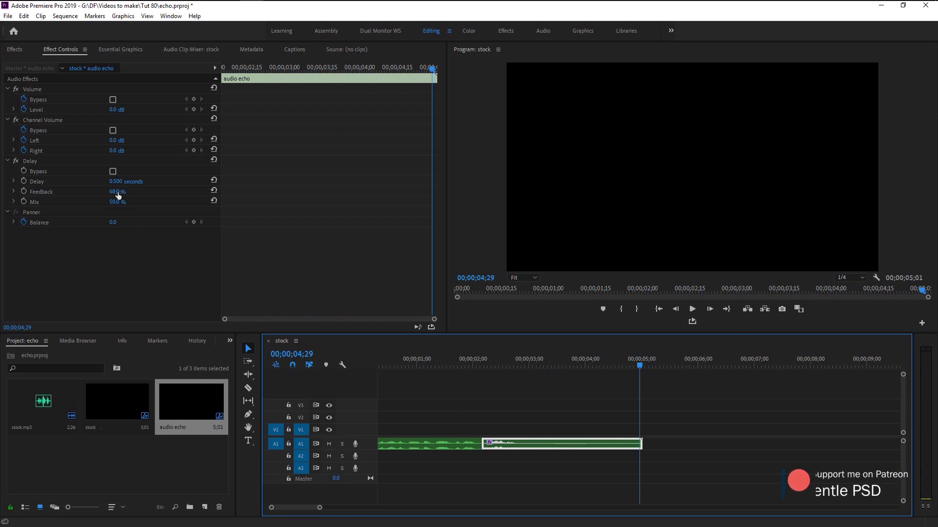
{"action": "left_click_drag", "start_coordinate": [115, 191], "coordinate": [118, 195]}
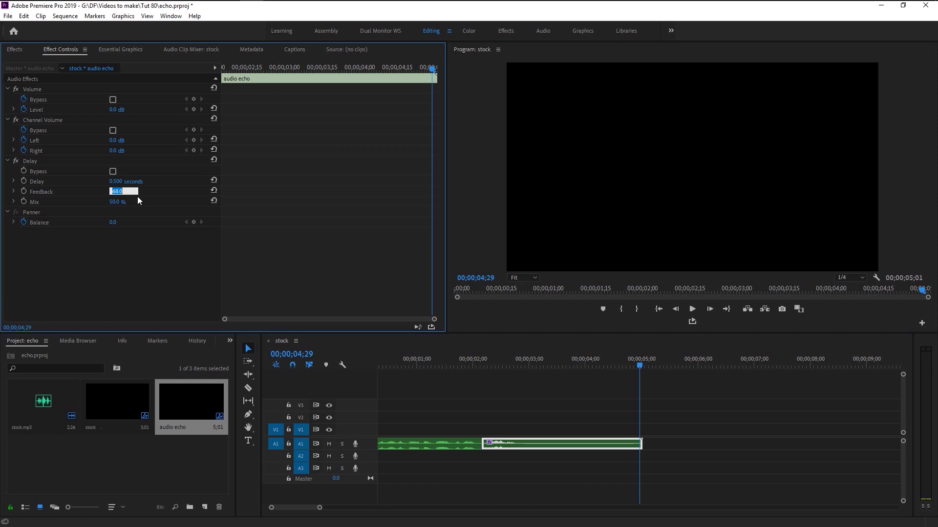
{"action": "type", "text": "20"}
{"action": "left_click", "coordinate": [382, 360]}
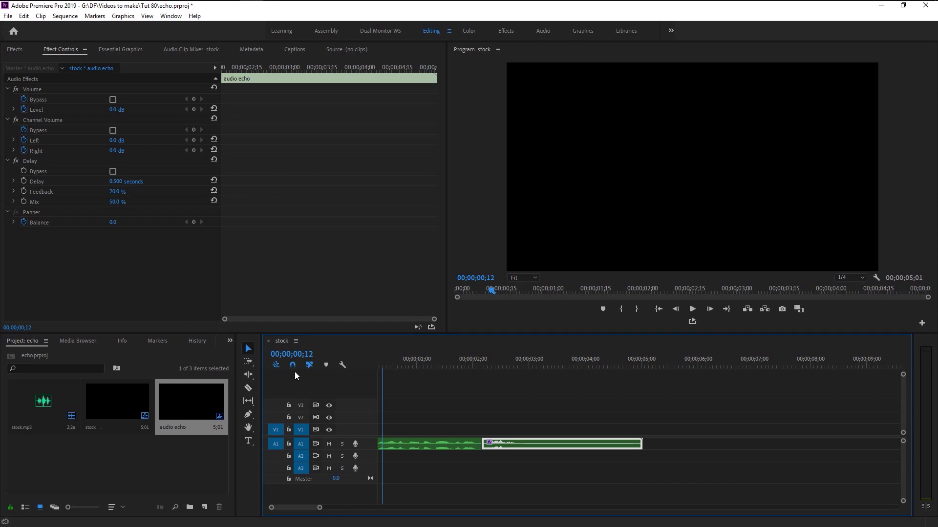
{"action": "key", "text": "Home"}
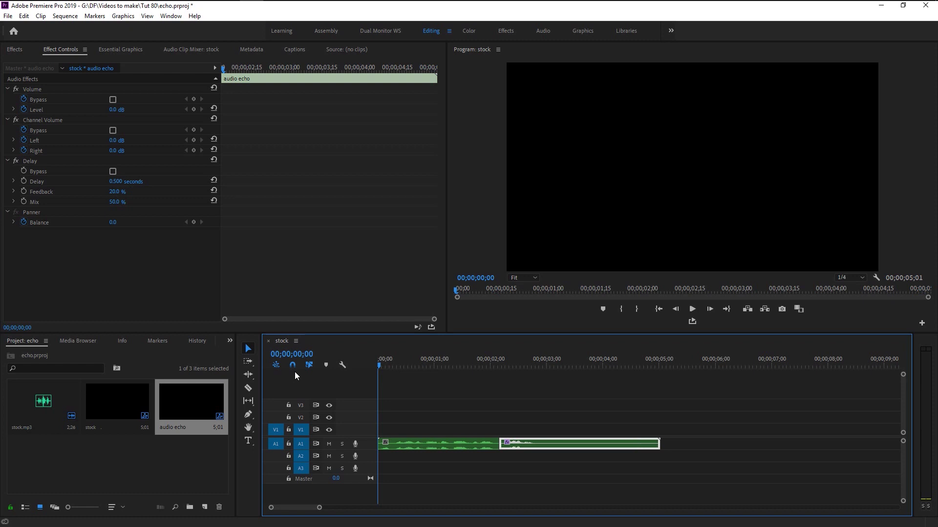
Play the sequence, then scrub the Delay Mix up to 100%
{"action": "key", "text": "space"}
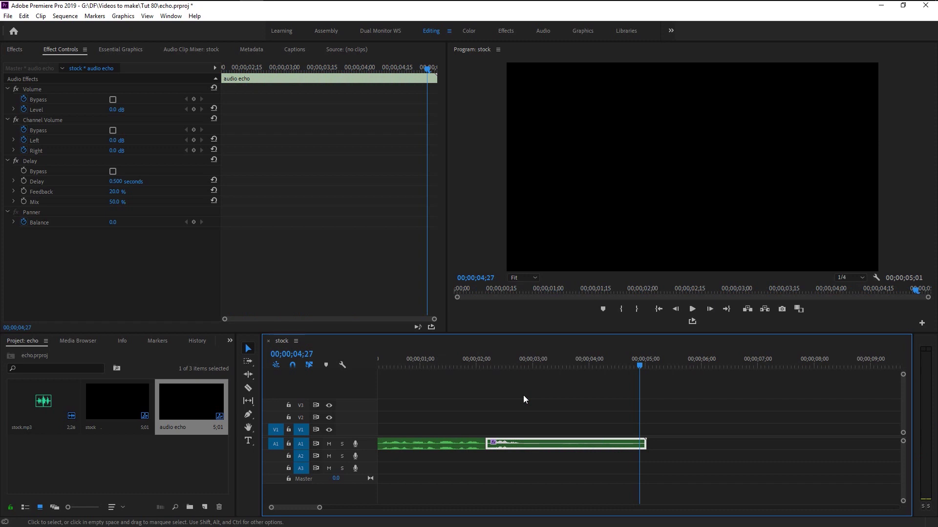
{"action": "left_click", "coordinate": [484, 363]}
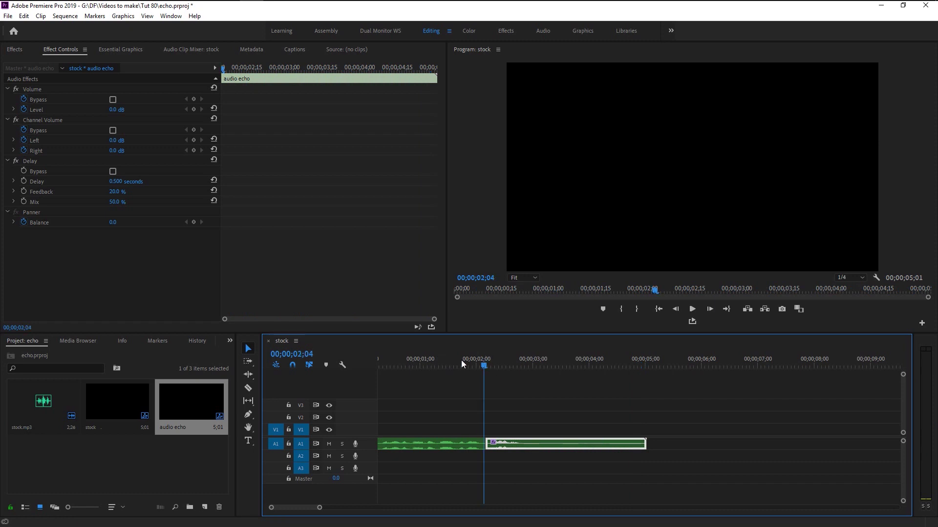
{"action": "left_click", "coordinate": [115, 205]}
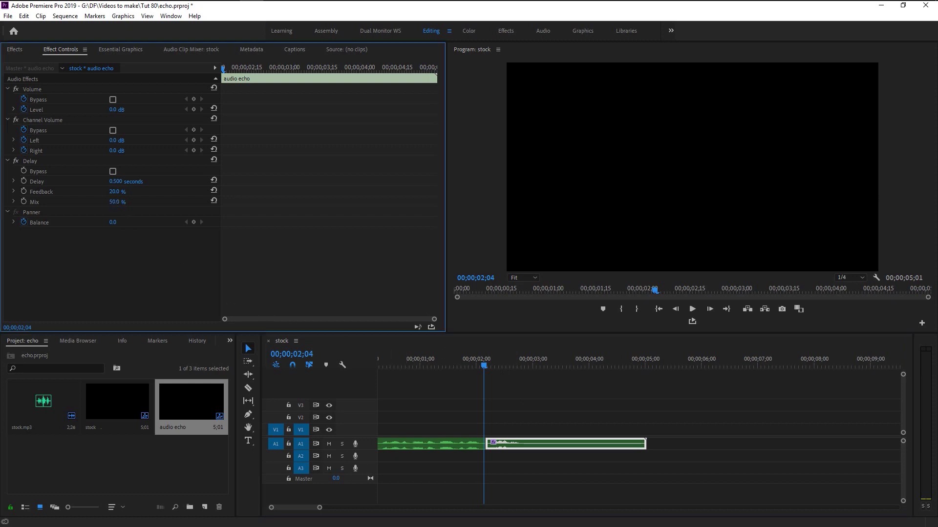
{"action": "left_click_drag", "start_coordinate": [117, 201], "coordinate": [541, 503]}
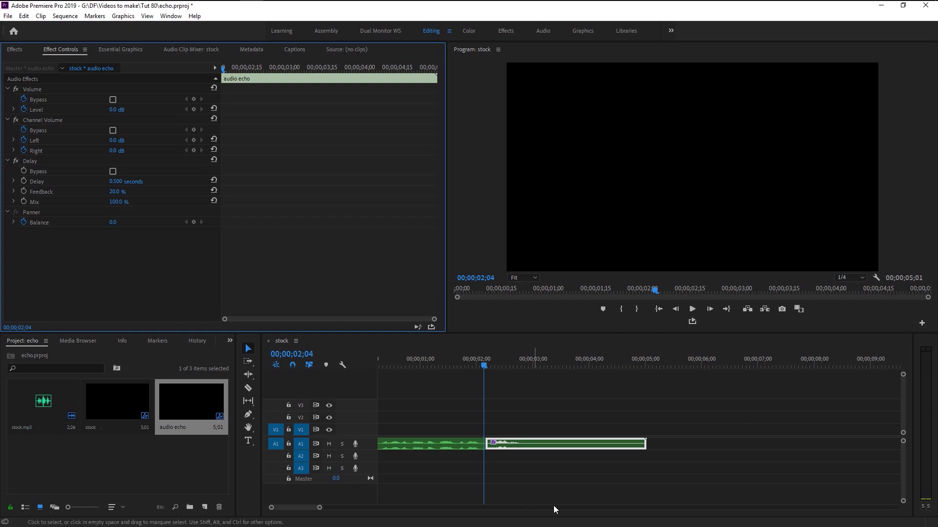
Listen to the 100% Mix echo, step back a few frames, and select the Mix value
{"action": "key", "text": "space"}
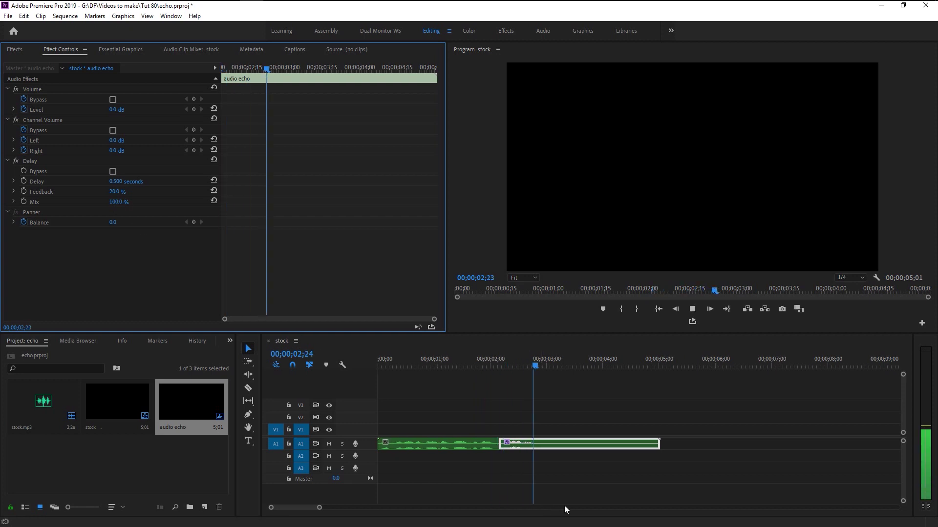
{"action": "key", "text": "space"}
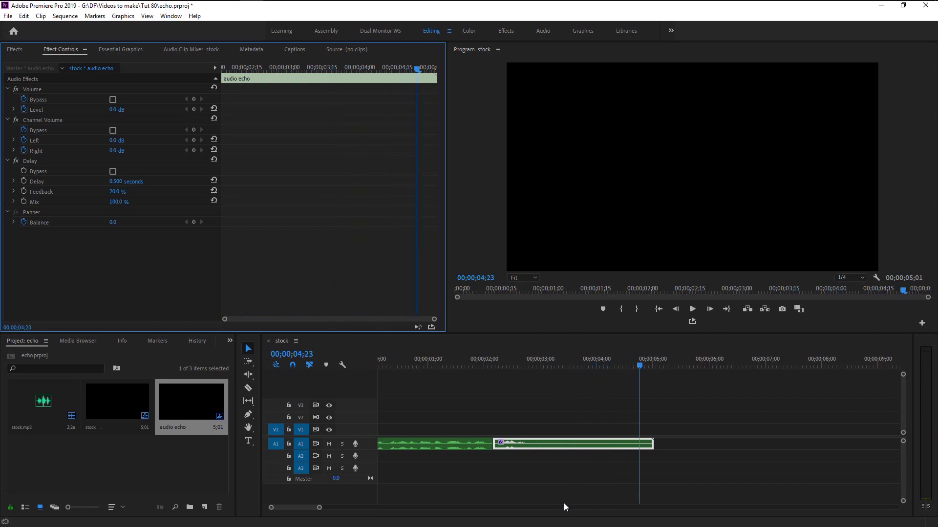
{"action": "left_click", "coordinate": [410, 377]}
{"action": "key", "text": "Left"}
{"action": "key", "text": "Left"}
{"action": "key", "text": "Left"}
{"action": "key", "text": "Left"}
{"action": "key", "text": "Left"}
{"action": "key", "text": "Left"}
{"action": "key", "text": "Left"}
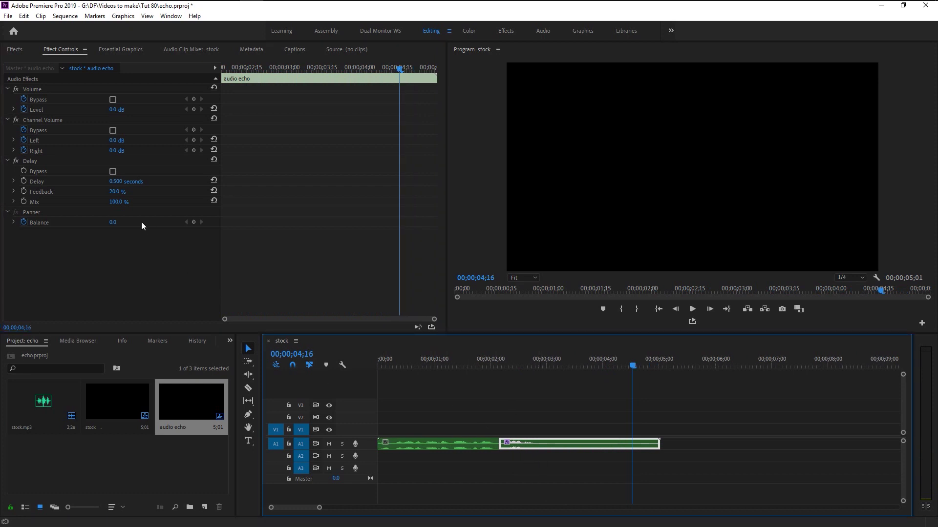
{"action": "left_click", "coordinate": [119, 202]}
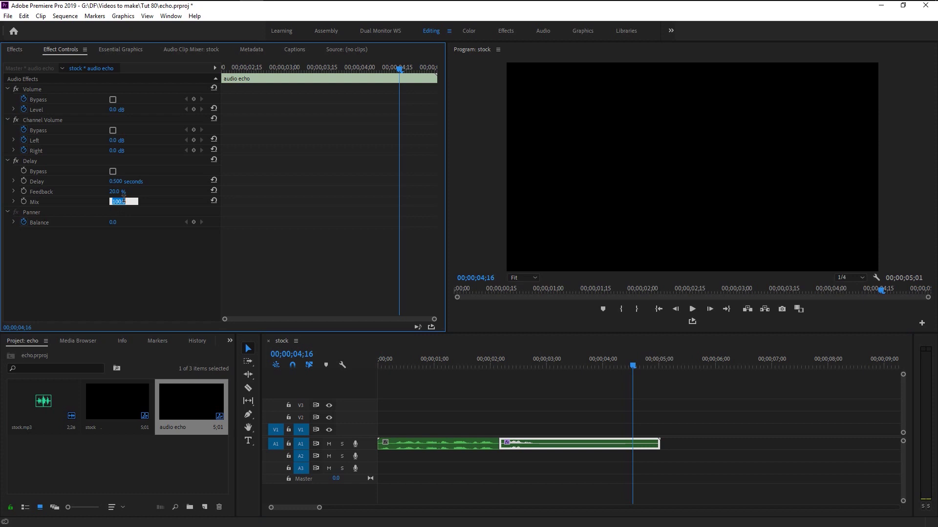
Lower the audio echo clip's Delay Mix to 30%, play it back, and zoom the timeline out
{"action": "type", "text": "30"}
{"action": "key", "text": "Return"}
{"action": "left_click", "coordinate": [459, 362]}
{"action": "key", "text": "space"}
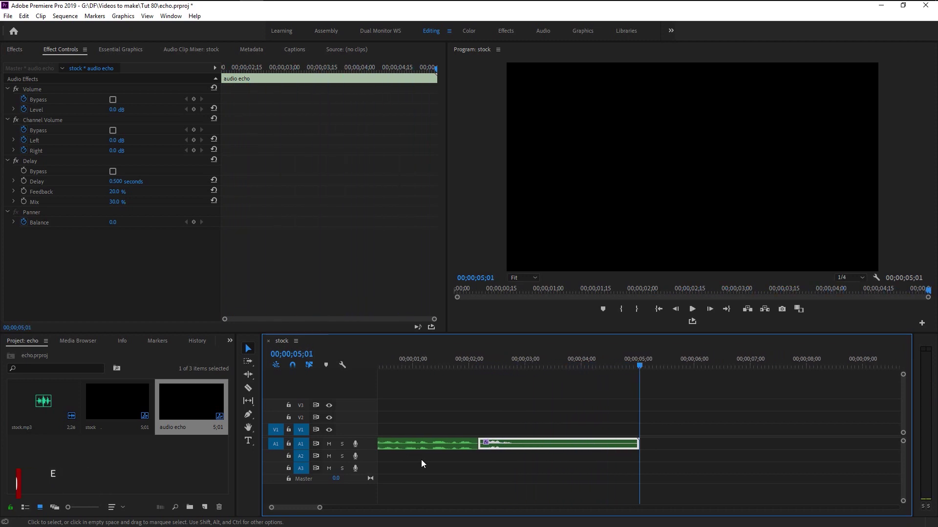
{"action": "key", "text": "minus"}
{"action": "key", "text": "minus"}
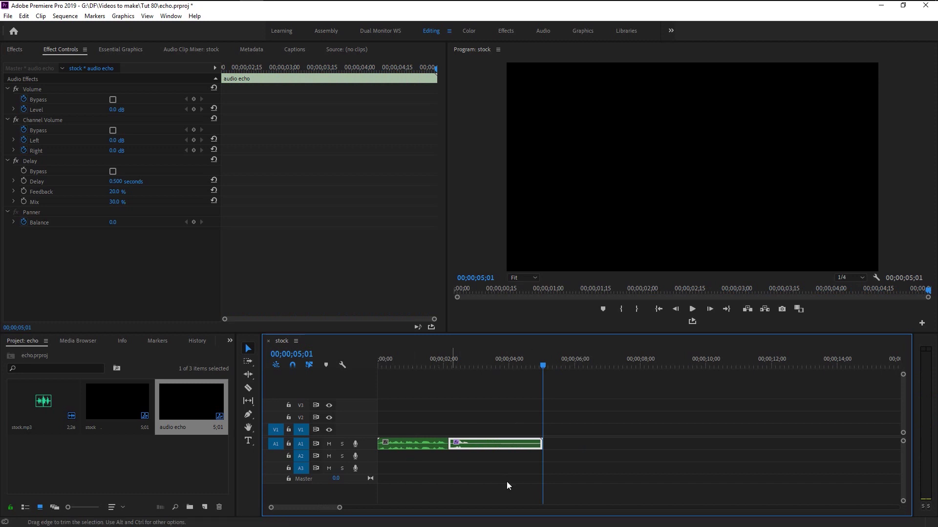
Apply the Delay effect to the first A1 clip and preview playback near the start
{"action": "left_click", "coordinate": [412, 444]}
{"action": "left_click", "coordinate": [14, 50]}
{"action": "left_click_drag", "start_coordinate": [38, 116], "coordinate": [411, 443]}
{"action": "left_click", "coordinate": [379, 365]}
{"action": "key", "text": "space"}
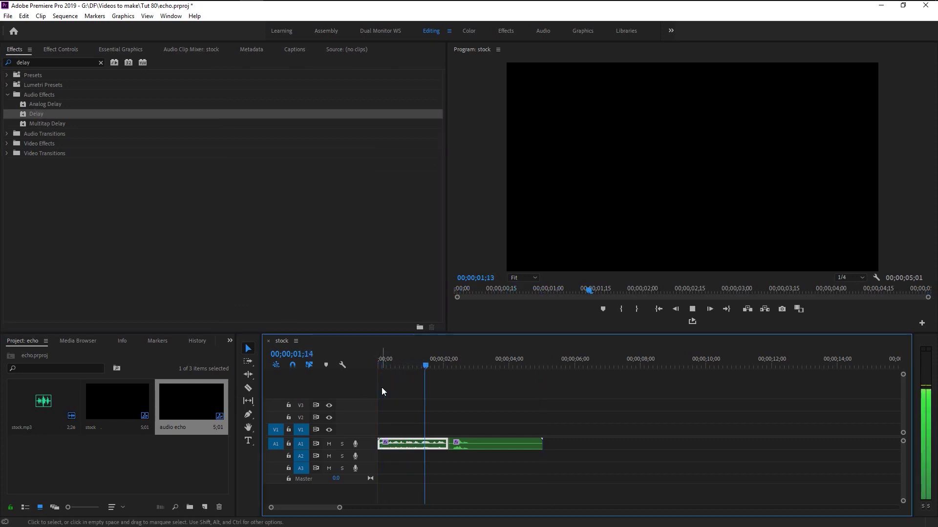
{"action": "key", "text": "space"}
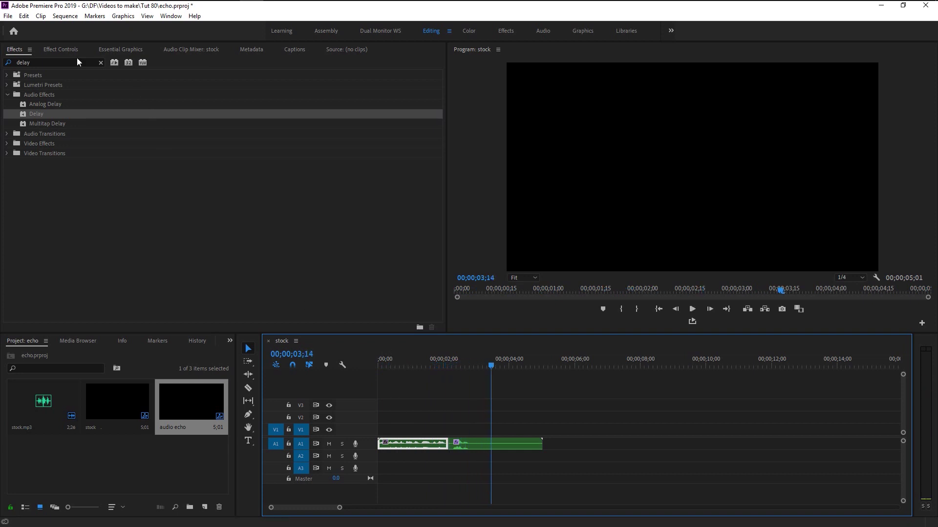
Review the first clip's effect settings, then reselect the audio echo clip and return to the Effects list
{"action": "left_click", "coordinate": [65, 50]}
{"action": "left_click", "coordinate": [453, 481]}
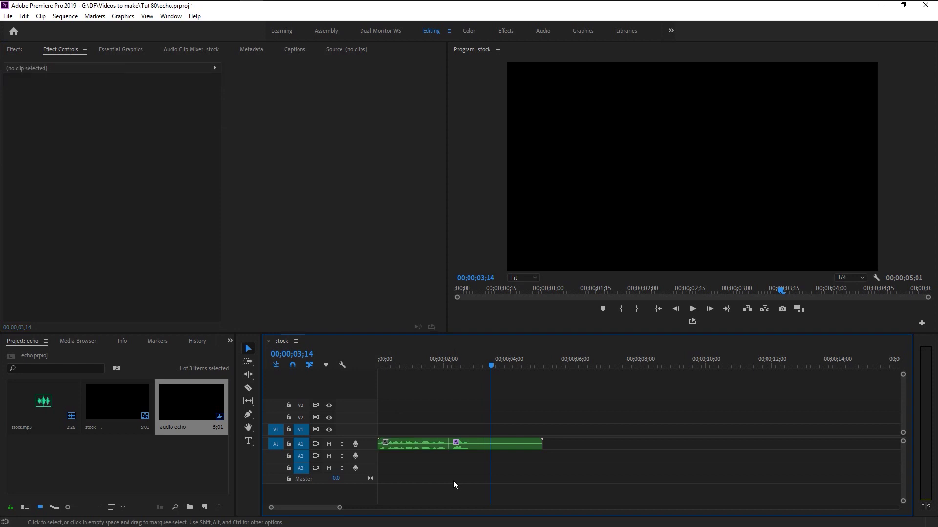
{"action": "scroll", "coordinate": [453, 481], "scroll_direction": "up", "scroll_amount": 2}
{"action": "scroll", "coordinate": [308, 508], "scroll_direction": "up", "scroll_amount": 1}
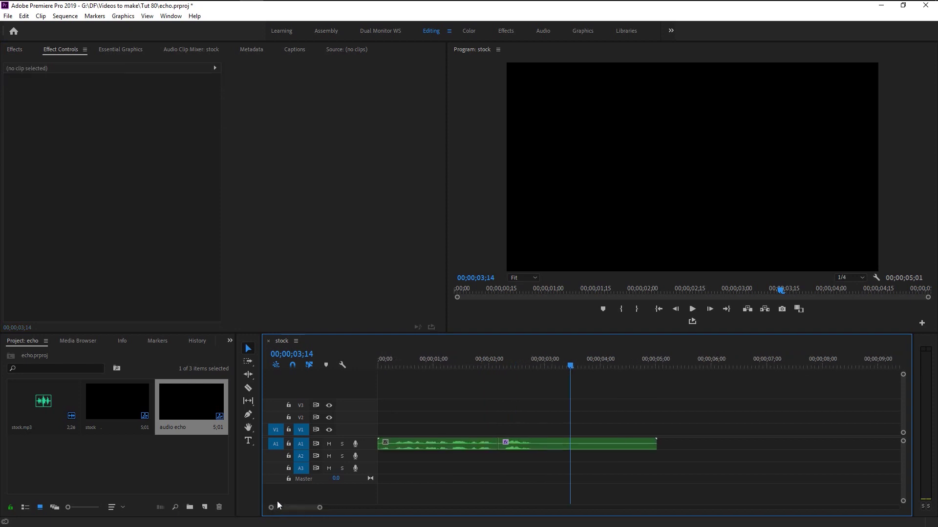
{"action": "left_click", "coordinate": [526, 445]}
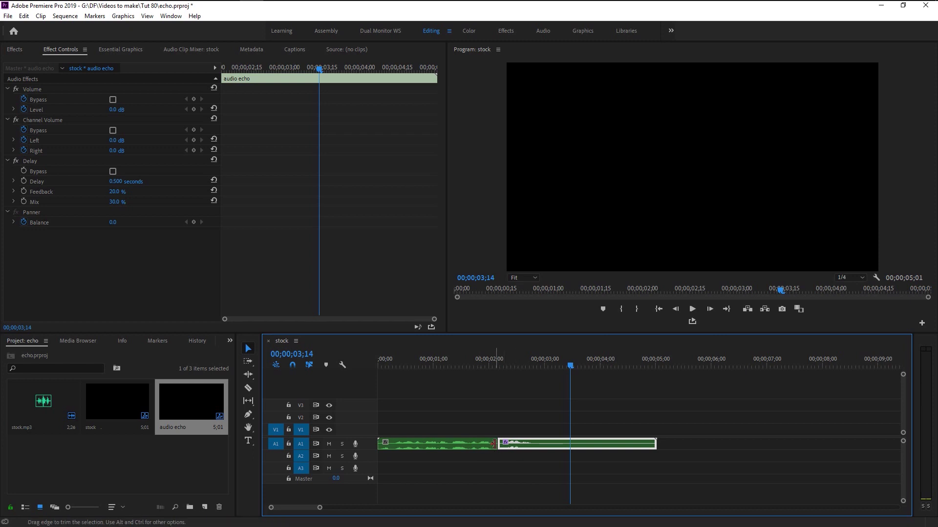
{"action": "left_click", "coordinate": [20, 52]}
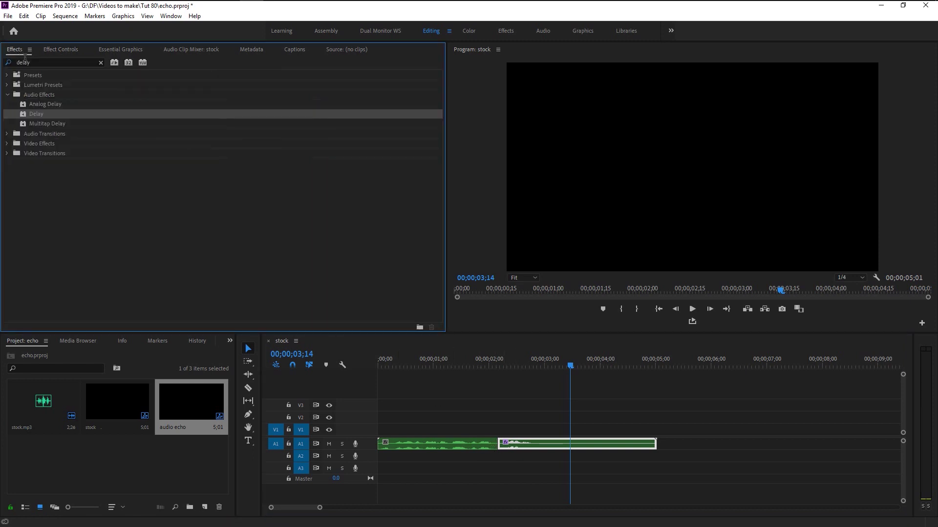
Search effects for 'surrou' and apply Surround Reverb to the audio echo clip's right half
{"action": "left_click", "coordinate": [100, 64]}
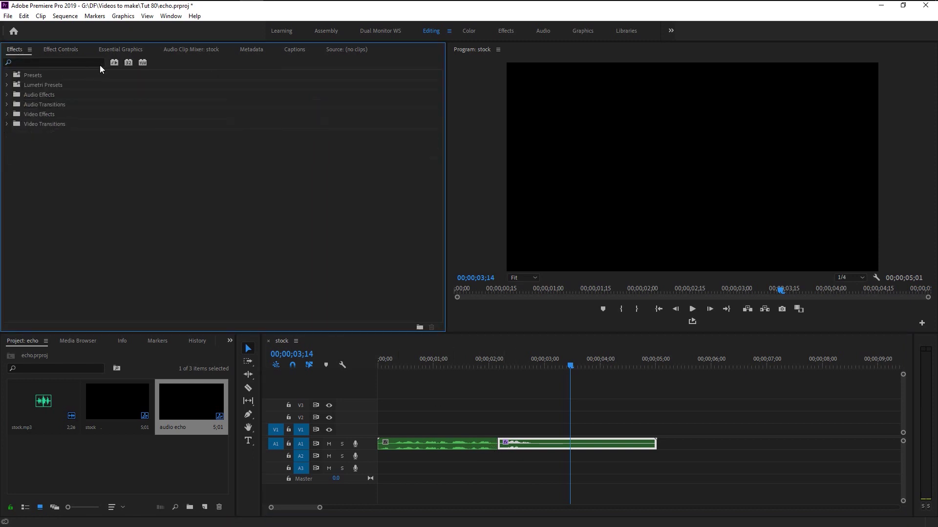
{"action": "left_click", "coordinate": [59, 63]}
{"action": "type", "text": "surrou"}
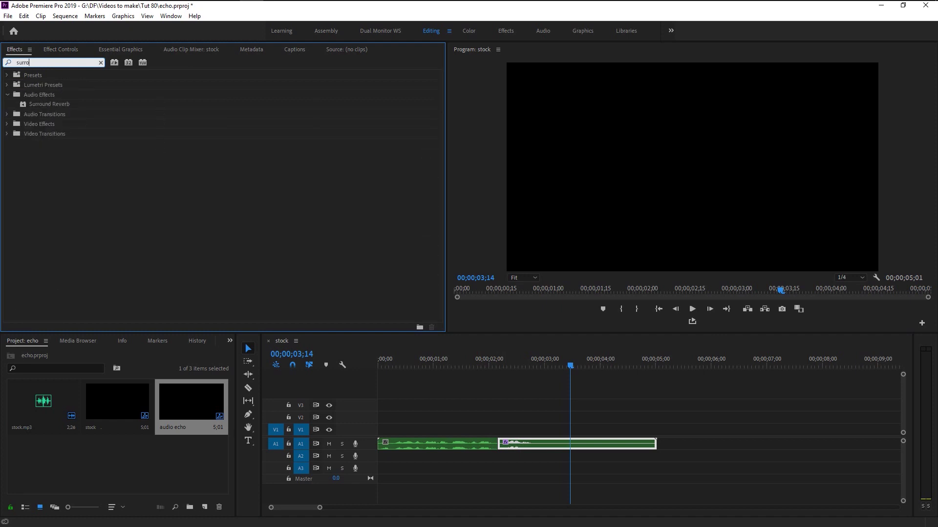
{"action": "left_click_drag", "start_coordinate": [66, 108], "coordinate": [545, 448]}
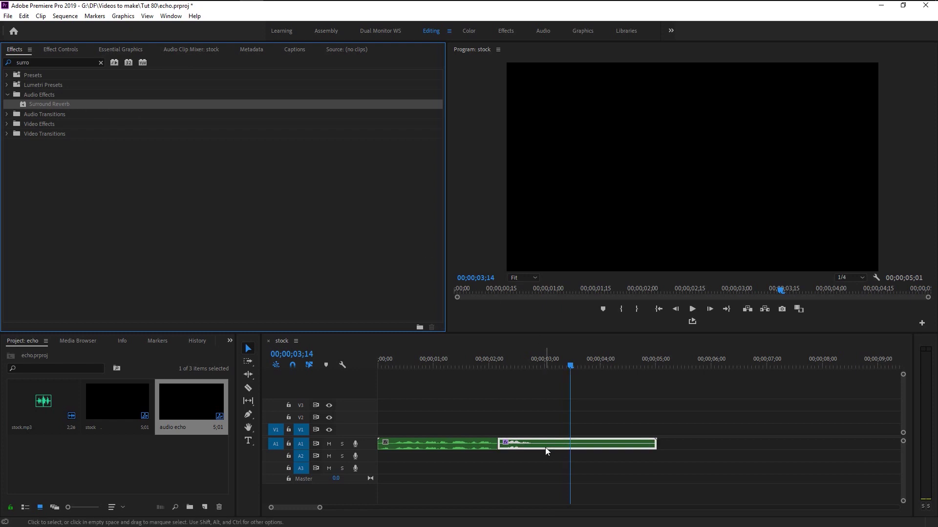
{"action": "left_click", "coordinate": [70, 50]}
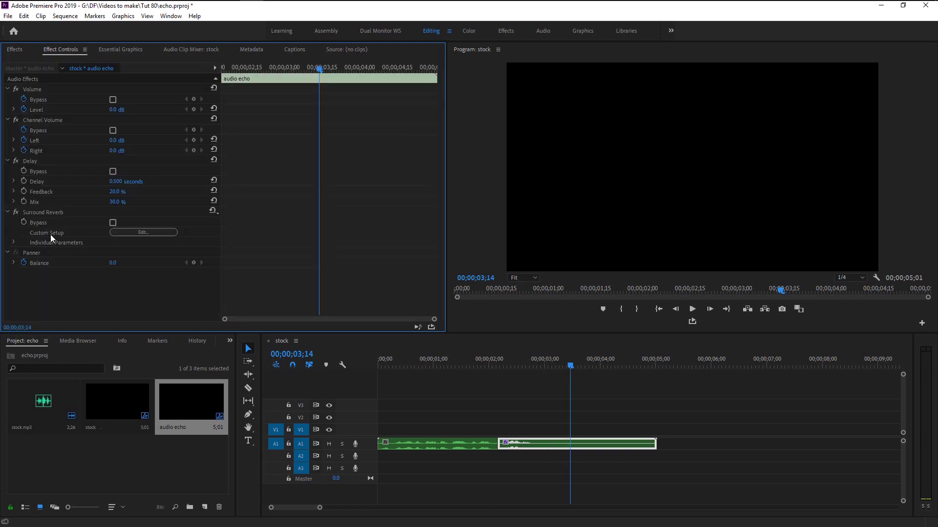
{"action": "left_click", "coordinate": [37, 213]}
{"action": "left_click", "coordinate": [342, 362]}
{"action": "key", "text": "Home"}
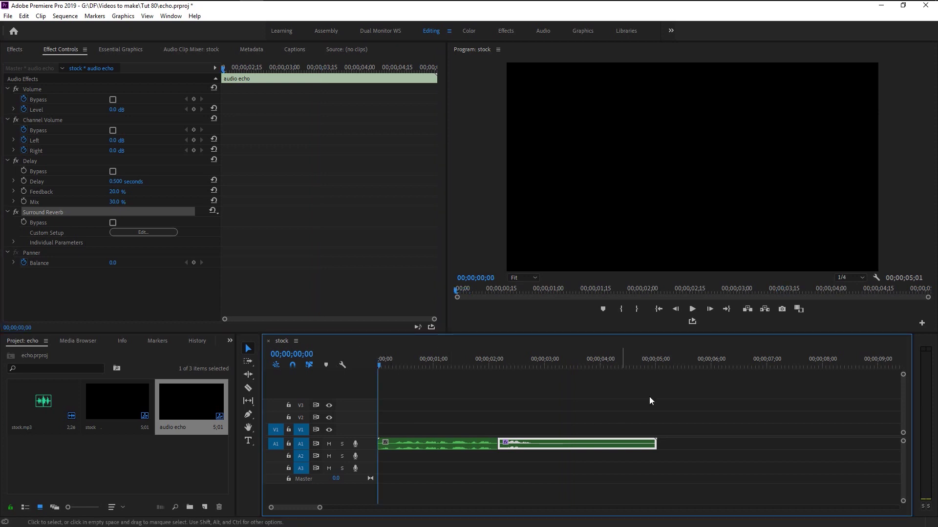
{"action": "key", "text": "space"}
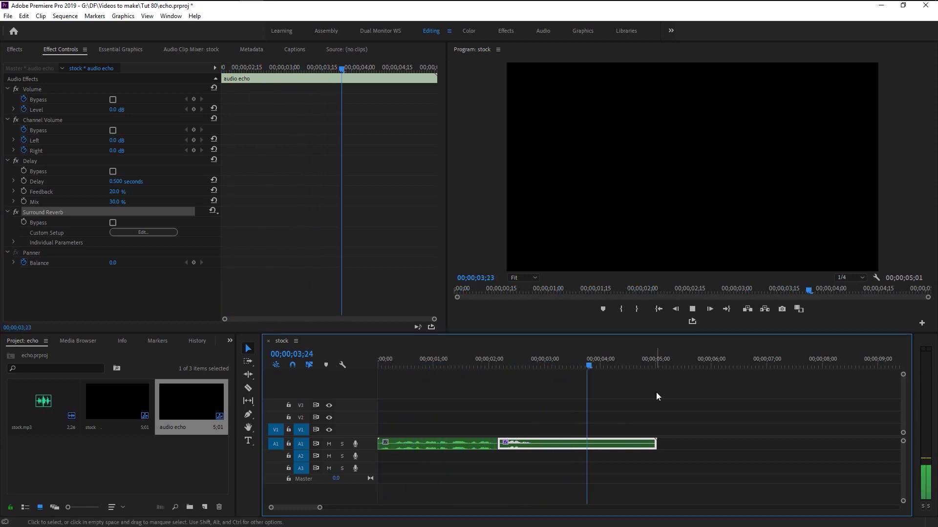
{"action": "key", "text": "space"}
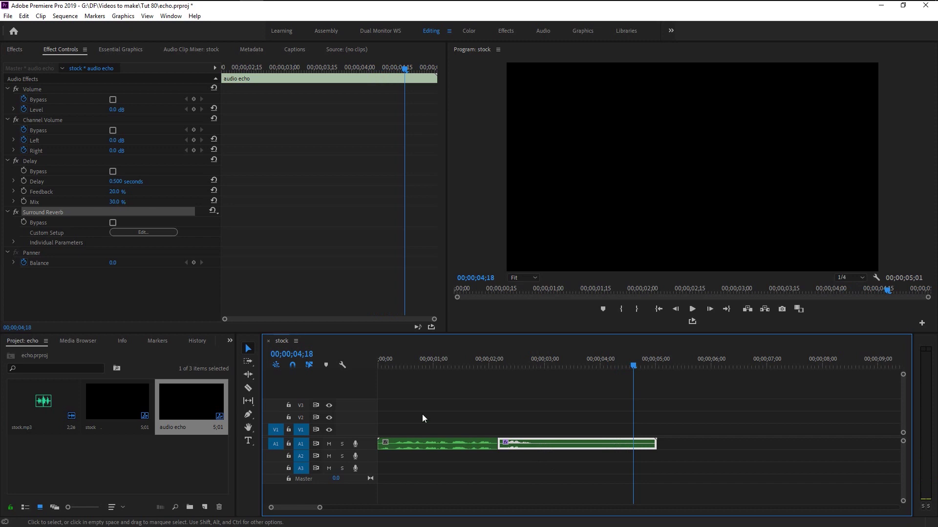
In the Surround Reverb editor, choose the Large Concert Hall impulse and preview it from about 1;21
{"action": "left_click", "coordinate": [165, 234]}
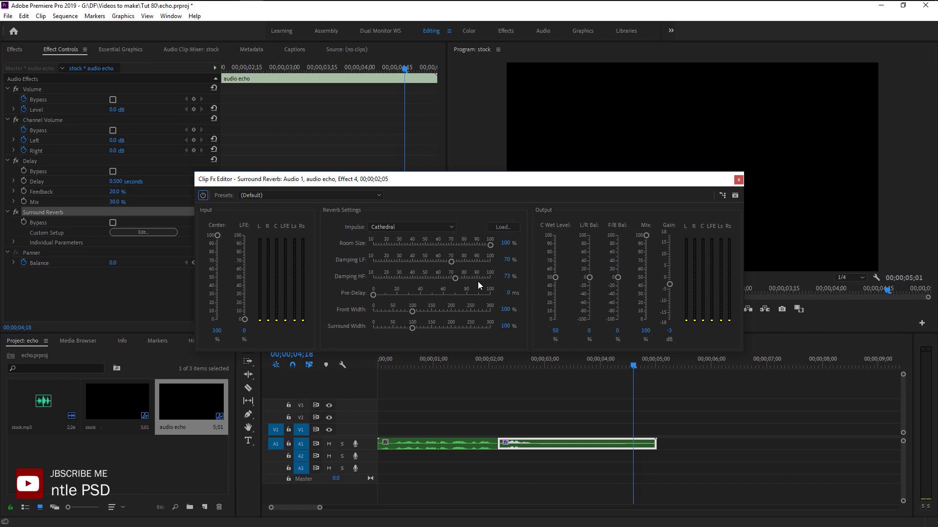
{"action": "left_click", "coordinate": [389, 227]}
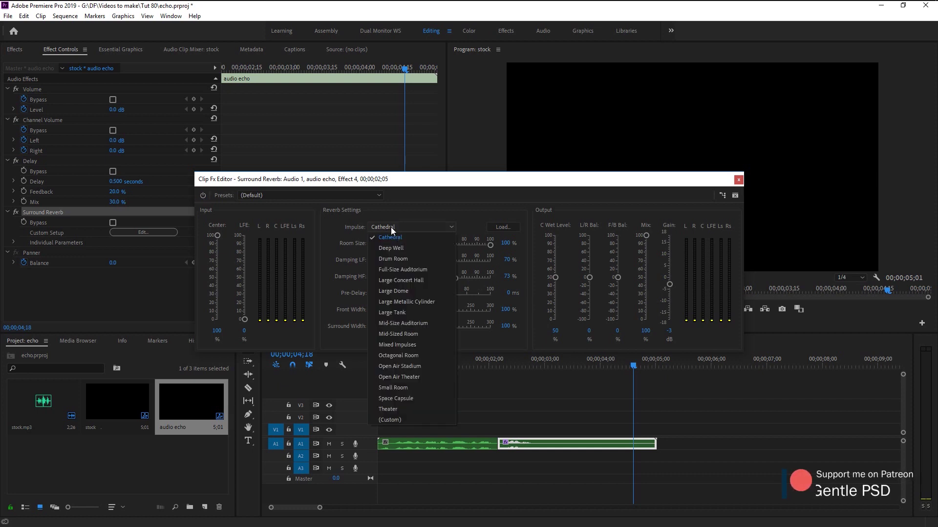
{"action": "left_click", "coordinate": [423, 278]}
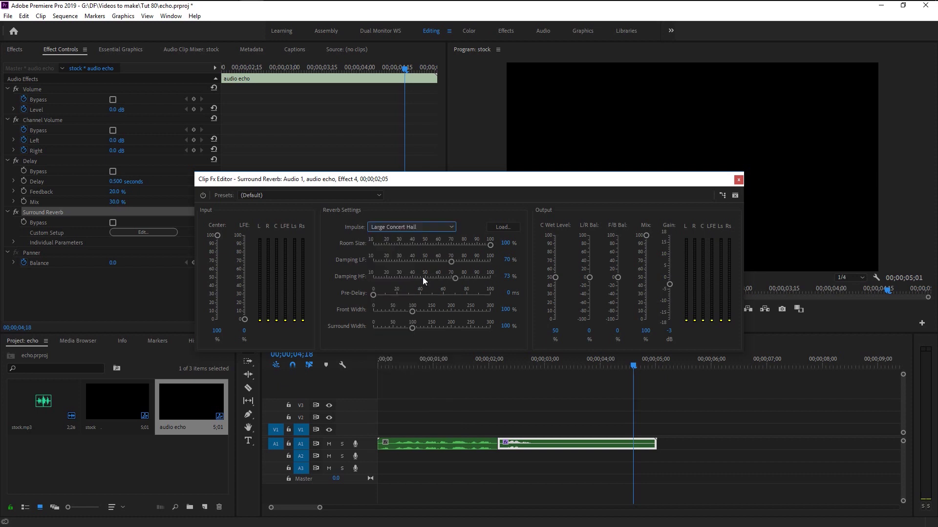
{"action": "left_click", "coordinate": [472, 364]}
{"action": "key", "text": "space"}
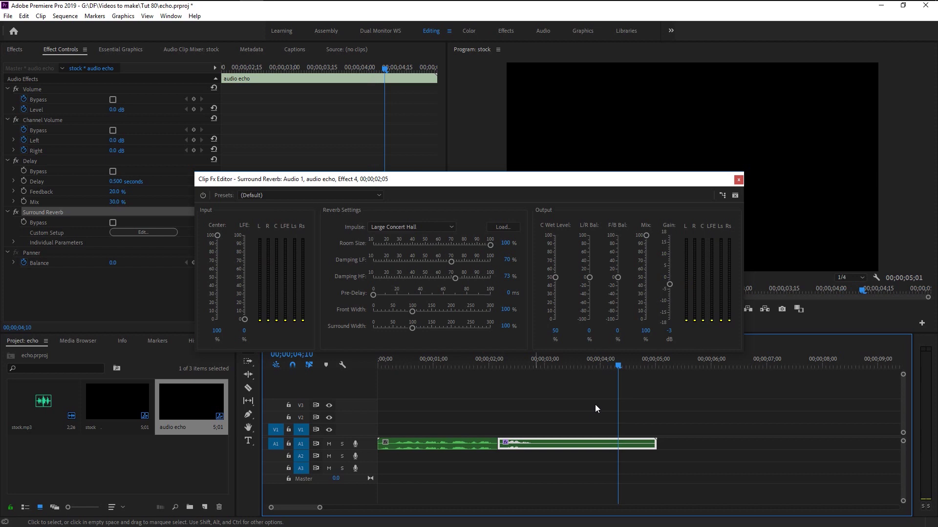
Raise the reverb output gain to 10.8 dB and widen Front Width to 251%, previewing playback
{"action": "left_click", "coordinate": [669, 285]}
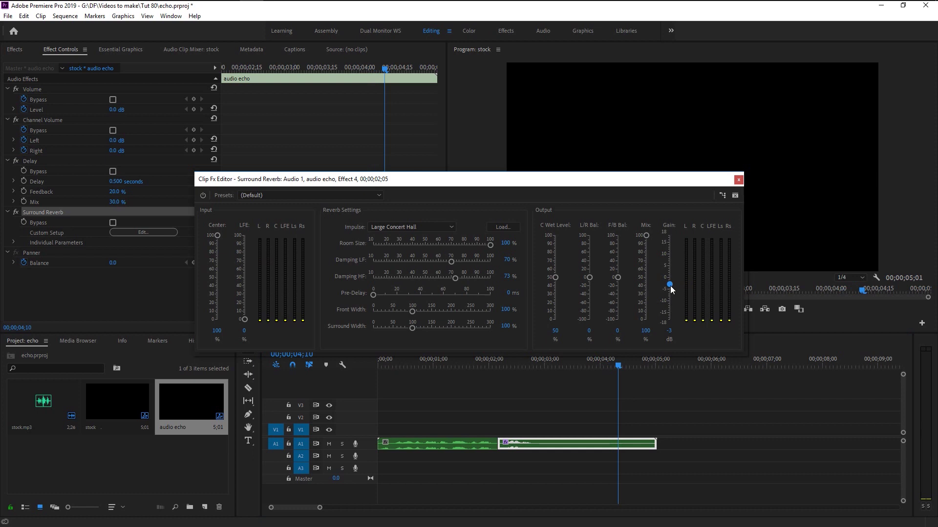
{"action": "left_click_drag", "start_coordinate": [670, 286], "coordinate": [669, 253]}
{"action": "left_click", "coordinate": [483, 367]}
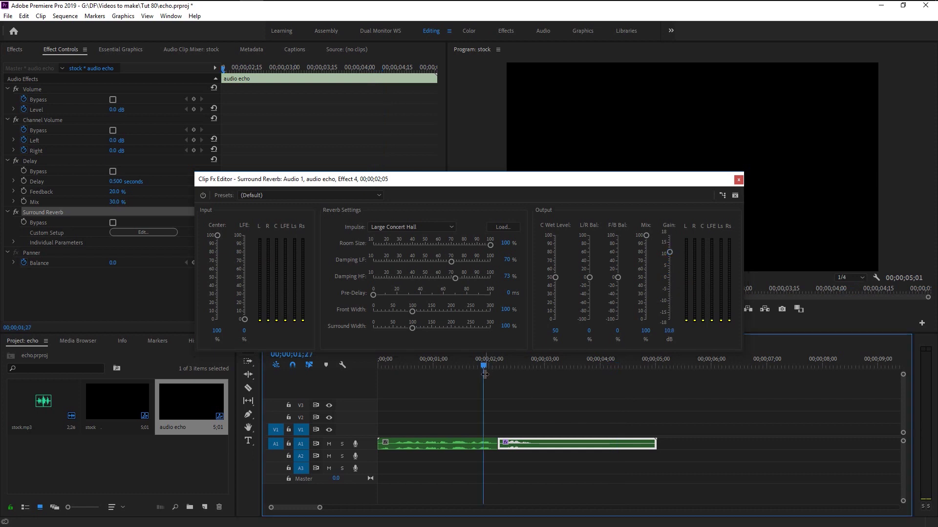
{"action": "key", "text": "space"}
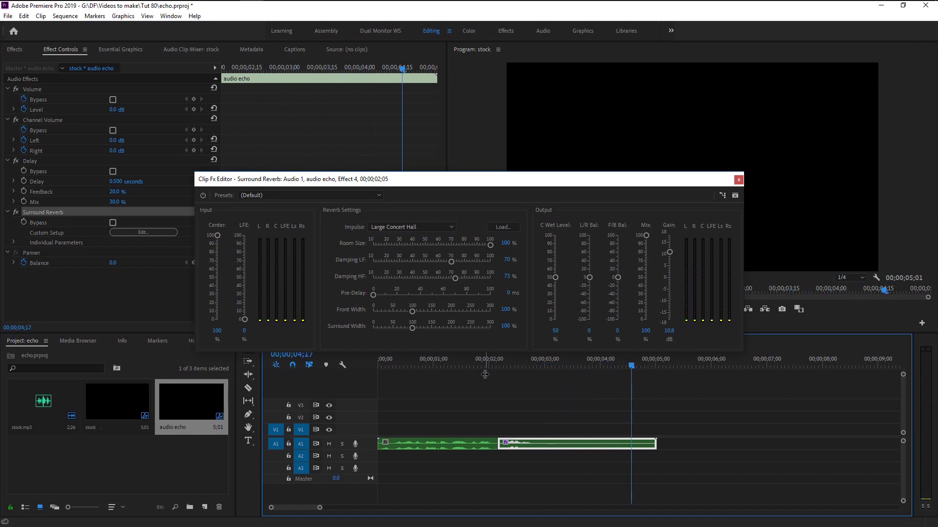
{"action": "left_click", "coordinate": [411, 314]}
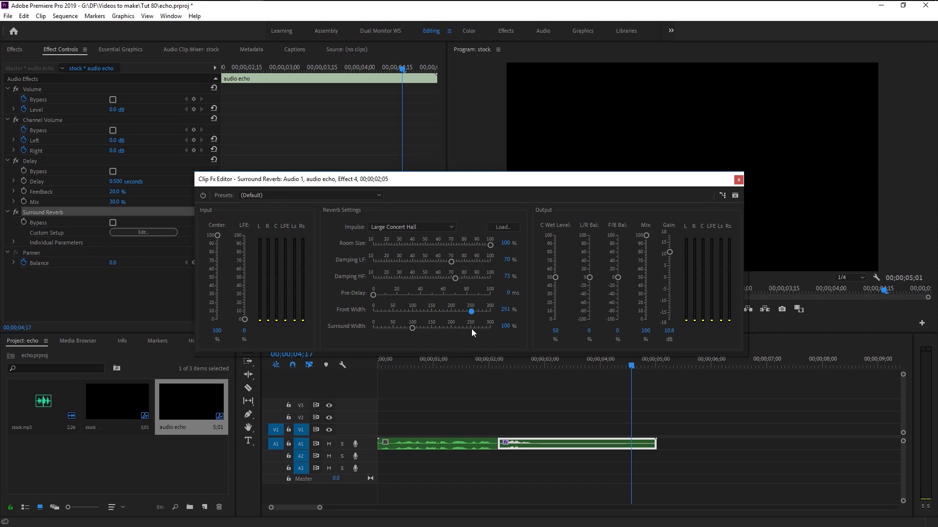
{"action": "left_click", "coordinate": [384, 363]}
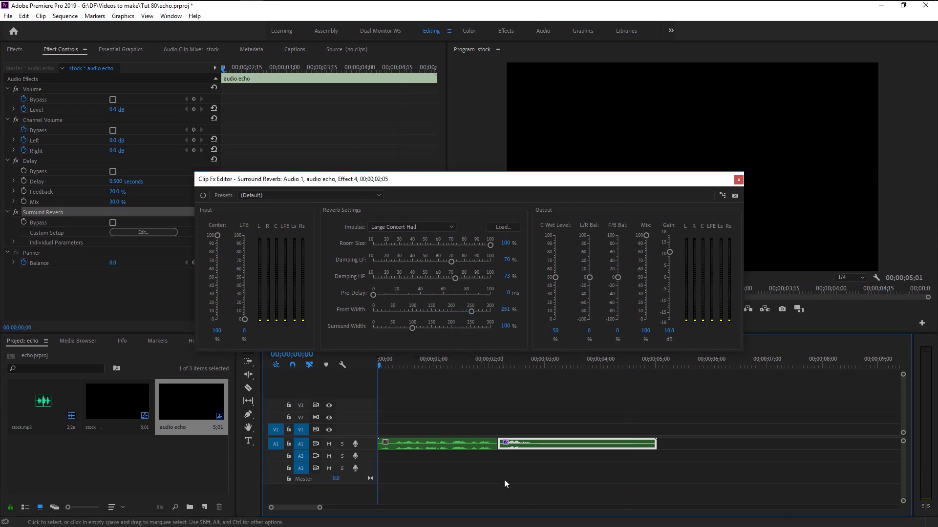
Try the Large Dome reverb impulse and play it back to compare
{"action": "key", "text": "space"}
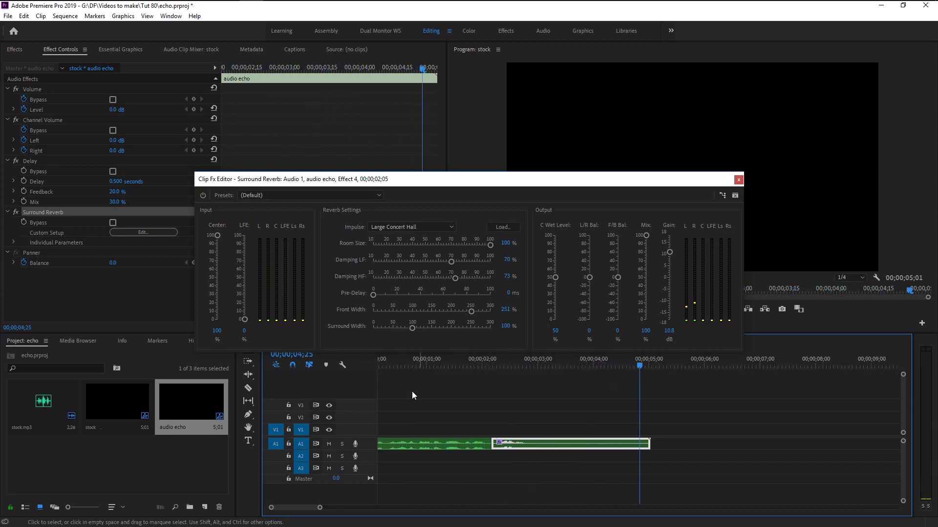
{"action": "left_click_drag", "start_coordinate": [394, 367], "coordinate": [315, 379]}
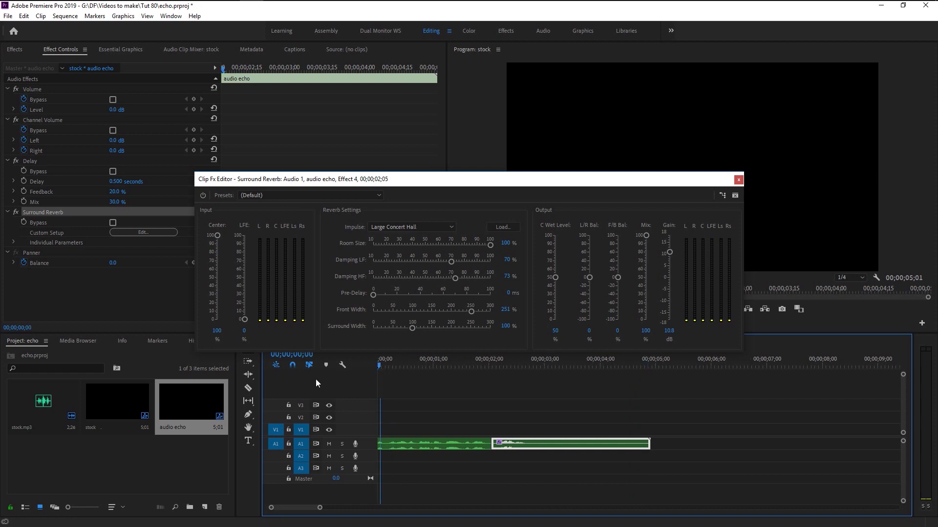
{"action": "left_click", "coordinate": [405, 227]}
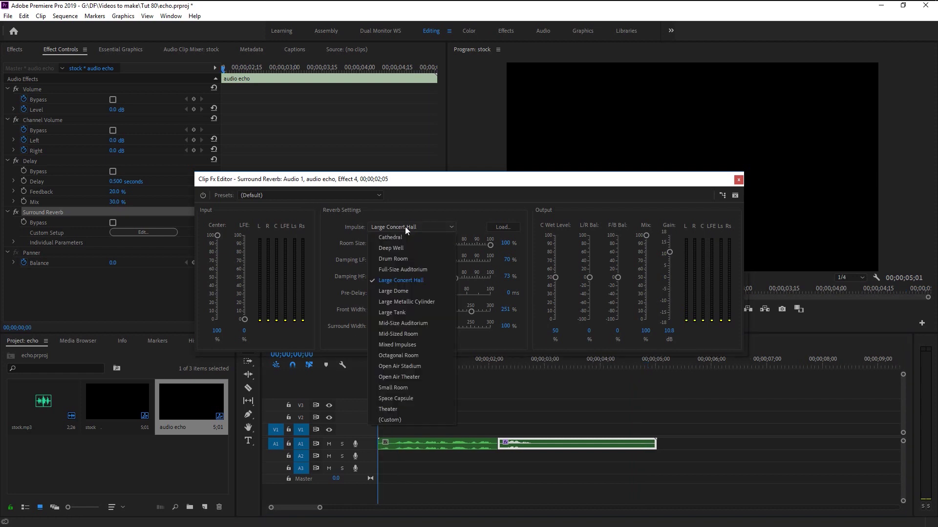
{"action": "left_click", "coordinate": [416, 291]}
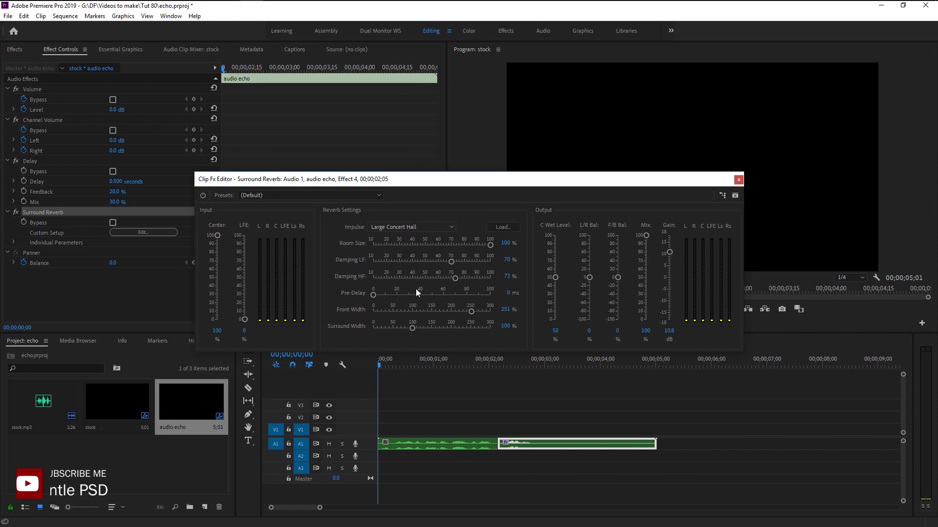
{"action": "key", "text": "space"}
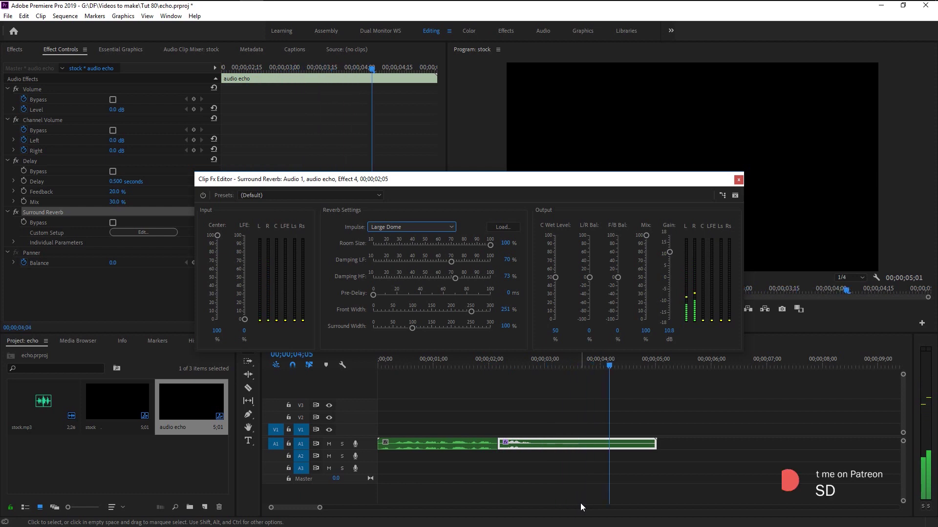
Switch the reverb impulse to Theater and play the sequence from the start
{"action": "left_click", "coordinate": [418, 227]}
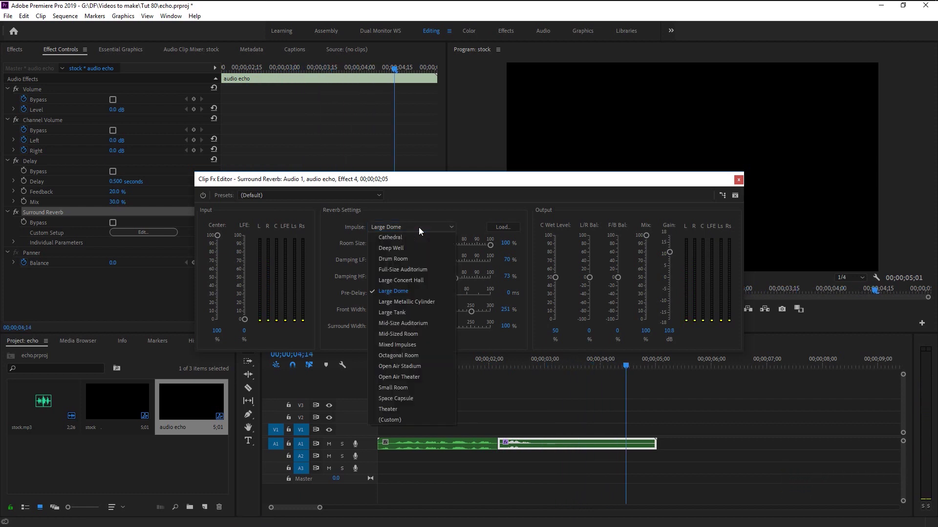
{"action": "left_click", "coordinate": [393, 408]}
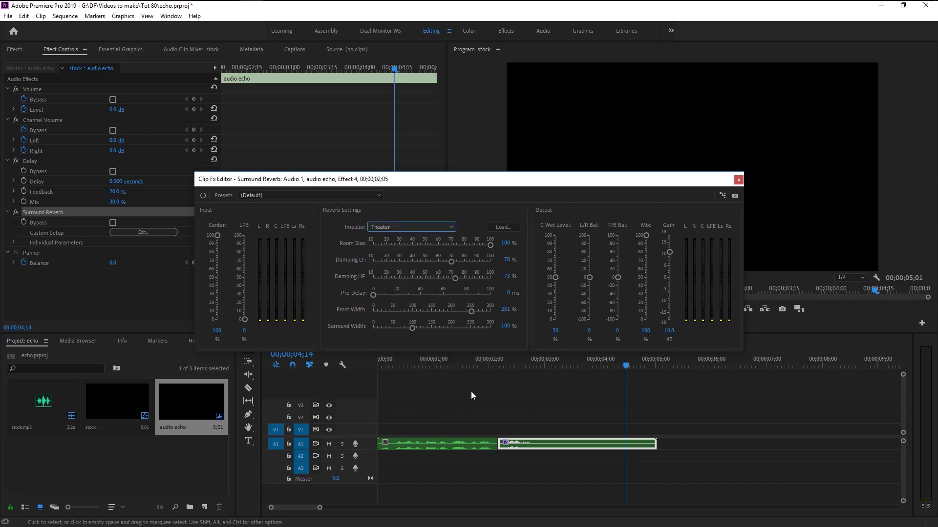
{"action": "left_click", "coordinate": [387, 414]}
{"action": "key", "text": "Home"}
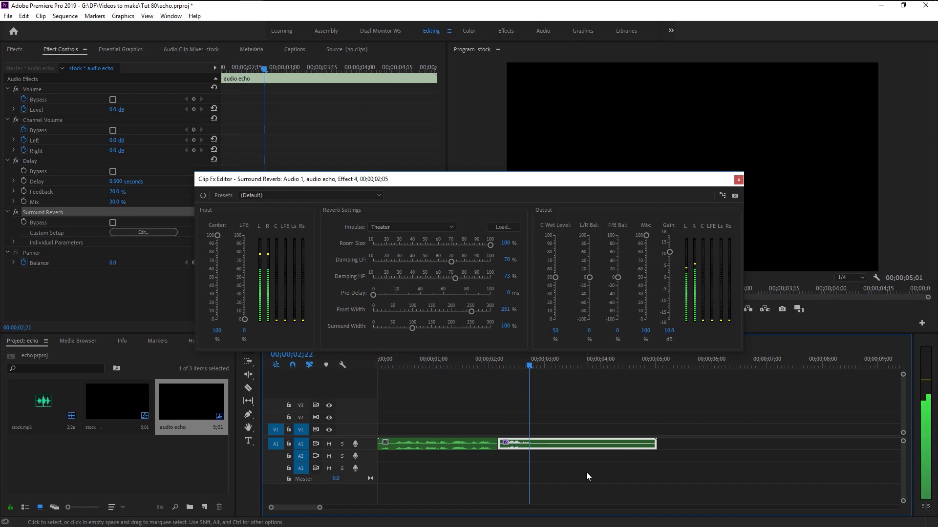
{"action": "key", "text": "space"}
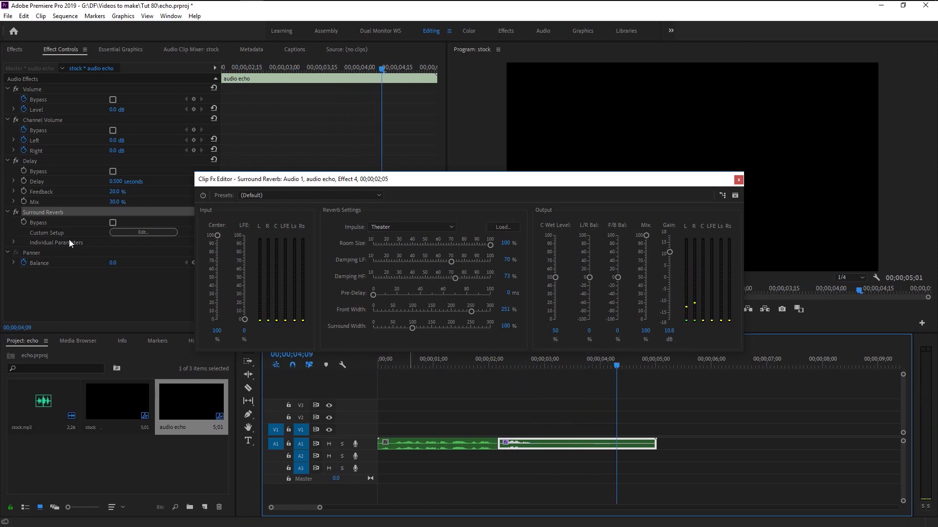
Copy the Delay effect from the tail clip's Effect Controls
{"action": "left_click", "coordinate": [51, 214]}
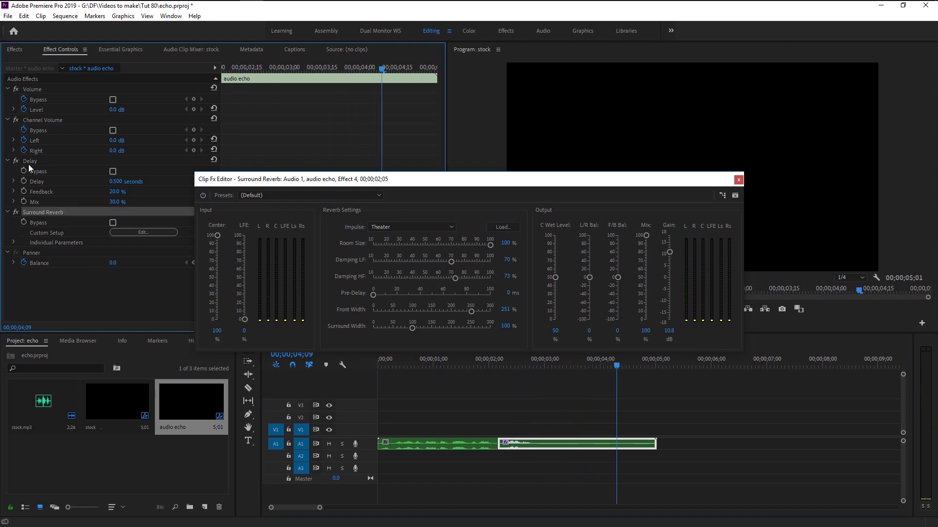
{"action": "left_click", "coordinate": [33, 161]}
{"action": "right_click", "coordinate": [33, 161]}
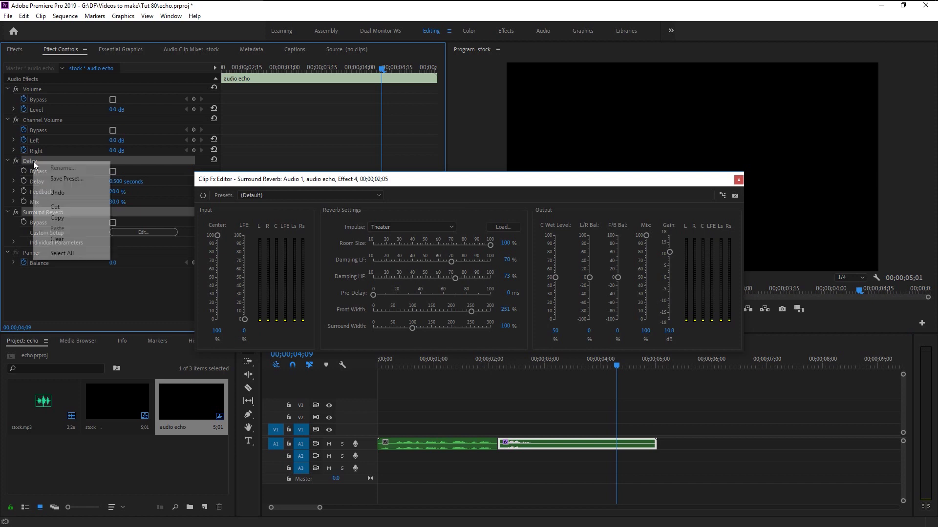
{"action": "left_click", "coordinate": [69, 222]}
Select the first audio clip, revert the edit with Ctrl+Z, and play both clips from the start
{"action": "left_click", "coordinate": [428, 447]}
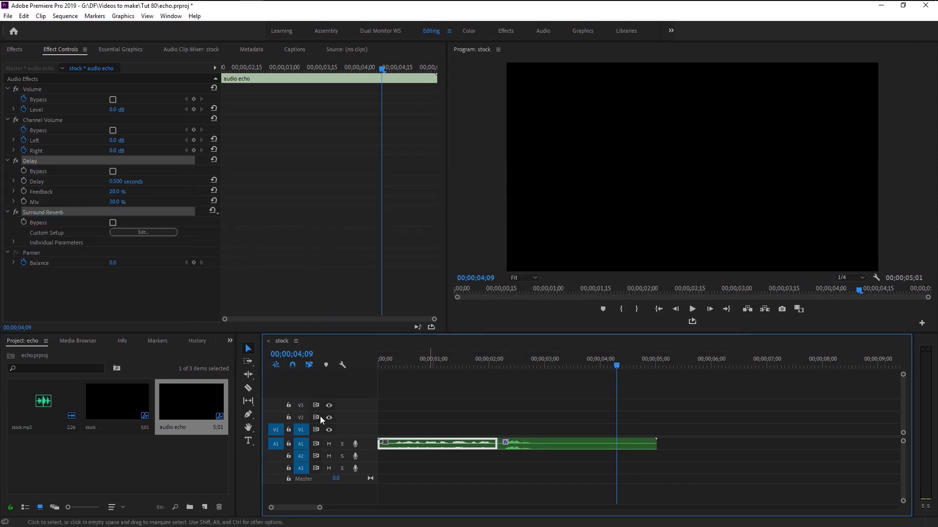
{"action": "key", "text": "Delete"}
{"action": "left_click", "coordinate": [90, 260]}
{"action": "key", "text": "ctrl+z"}
{"action": "left_click", "coordinate": [378, 361]}
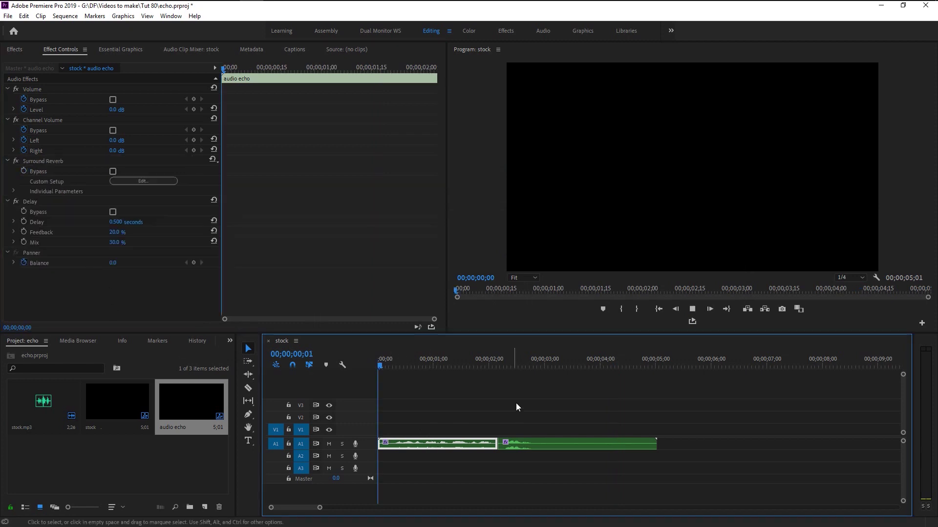
{"action": "key", "text": "space"}
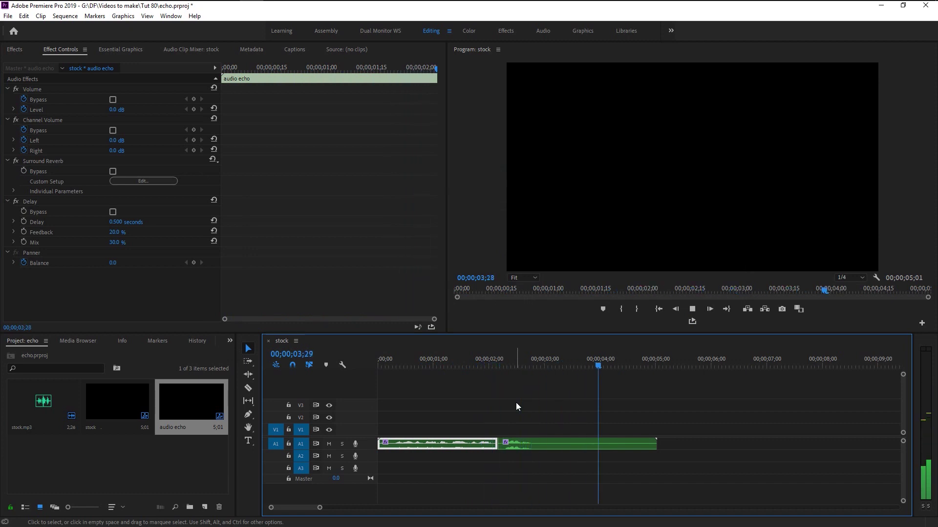
{"action": "key", "text": "space"}
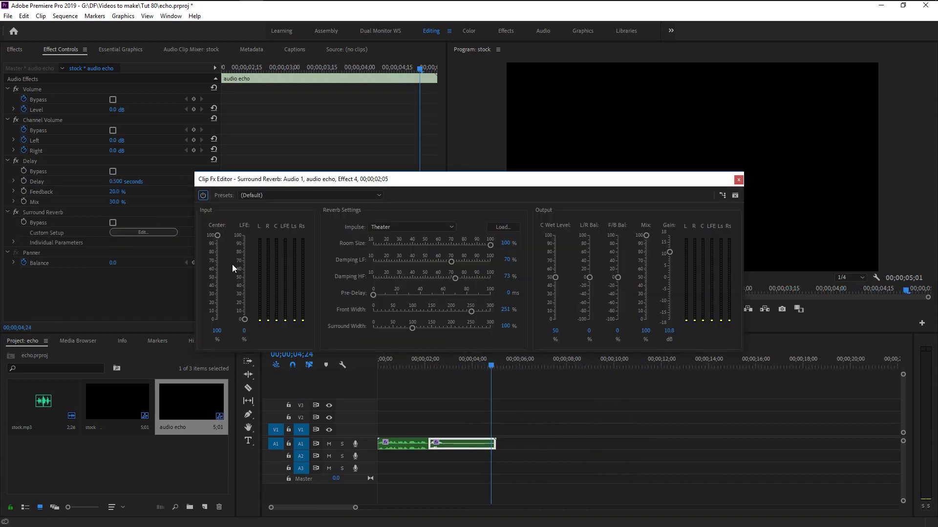
Switch the reverb impulse to Octagonal Room and preview it from about 2;04
{"action": "left_click", "coordinate": [411, 227]}
{"action": "left_click", "coordinate": [423, 353]}
{"action": "left_click", "coordinate": [429, 365]}
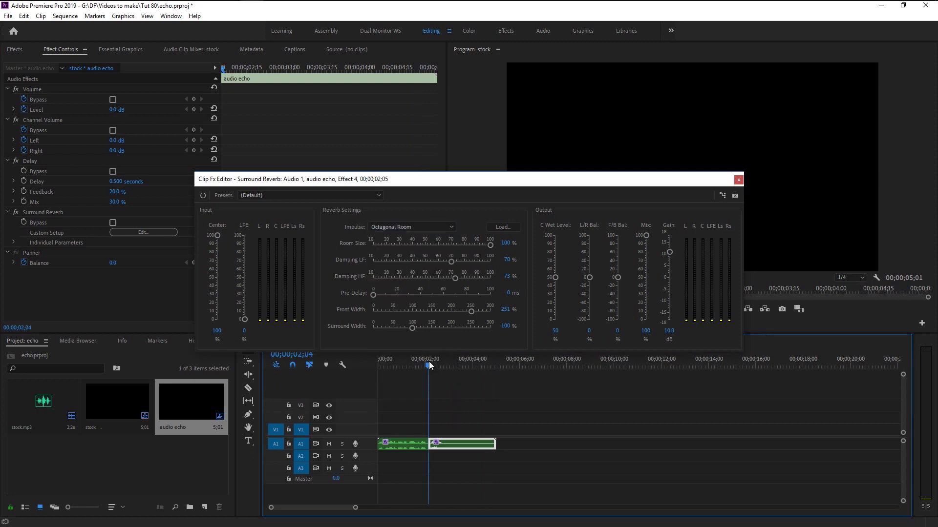
{"action": "key", "text": "space"}
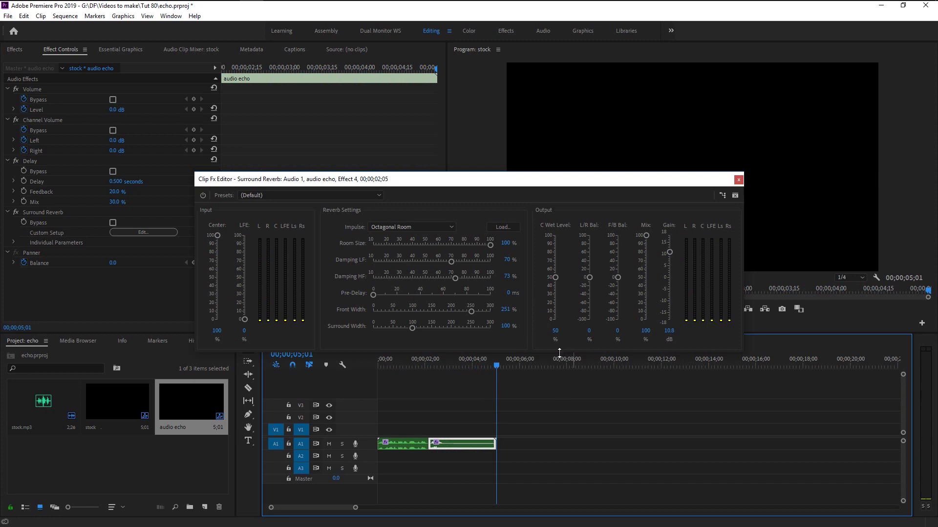
Close the reverb editor, save the project with Ctrl+S, and deselect the clip
{"action": "left_click", "coordinate": [738, 180]}
{"action": "key", "text": "ctrl+s"}
{"action": "left_click", "coordinate": [607, 468]}
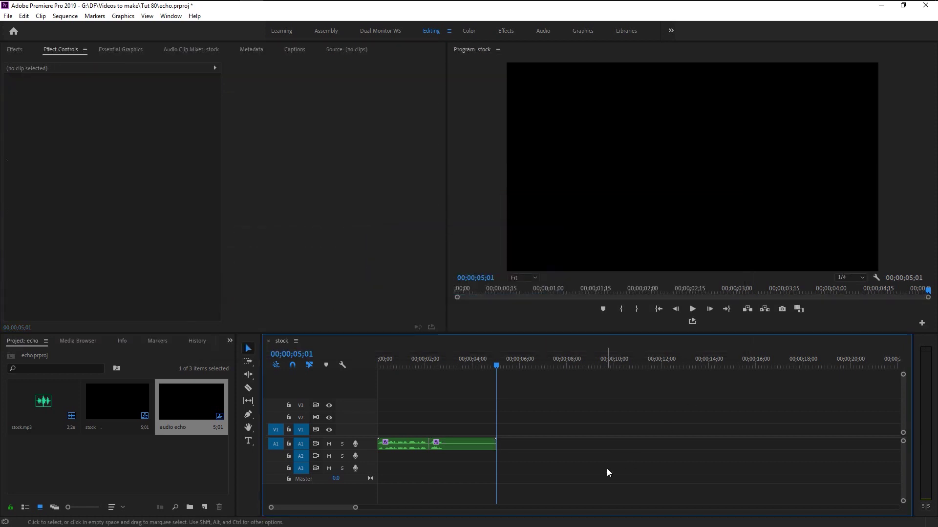